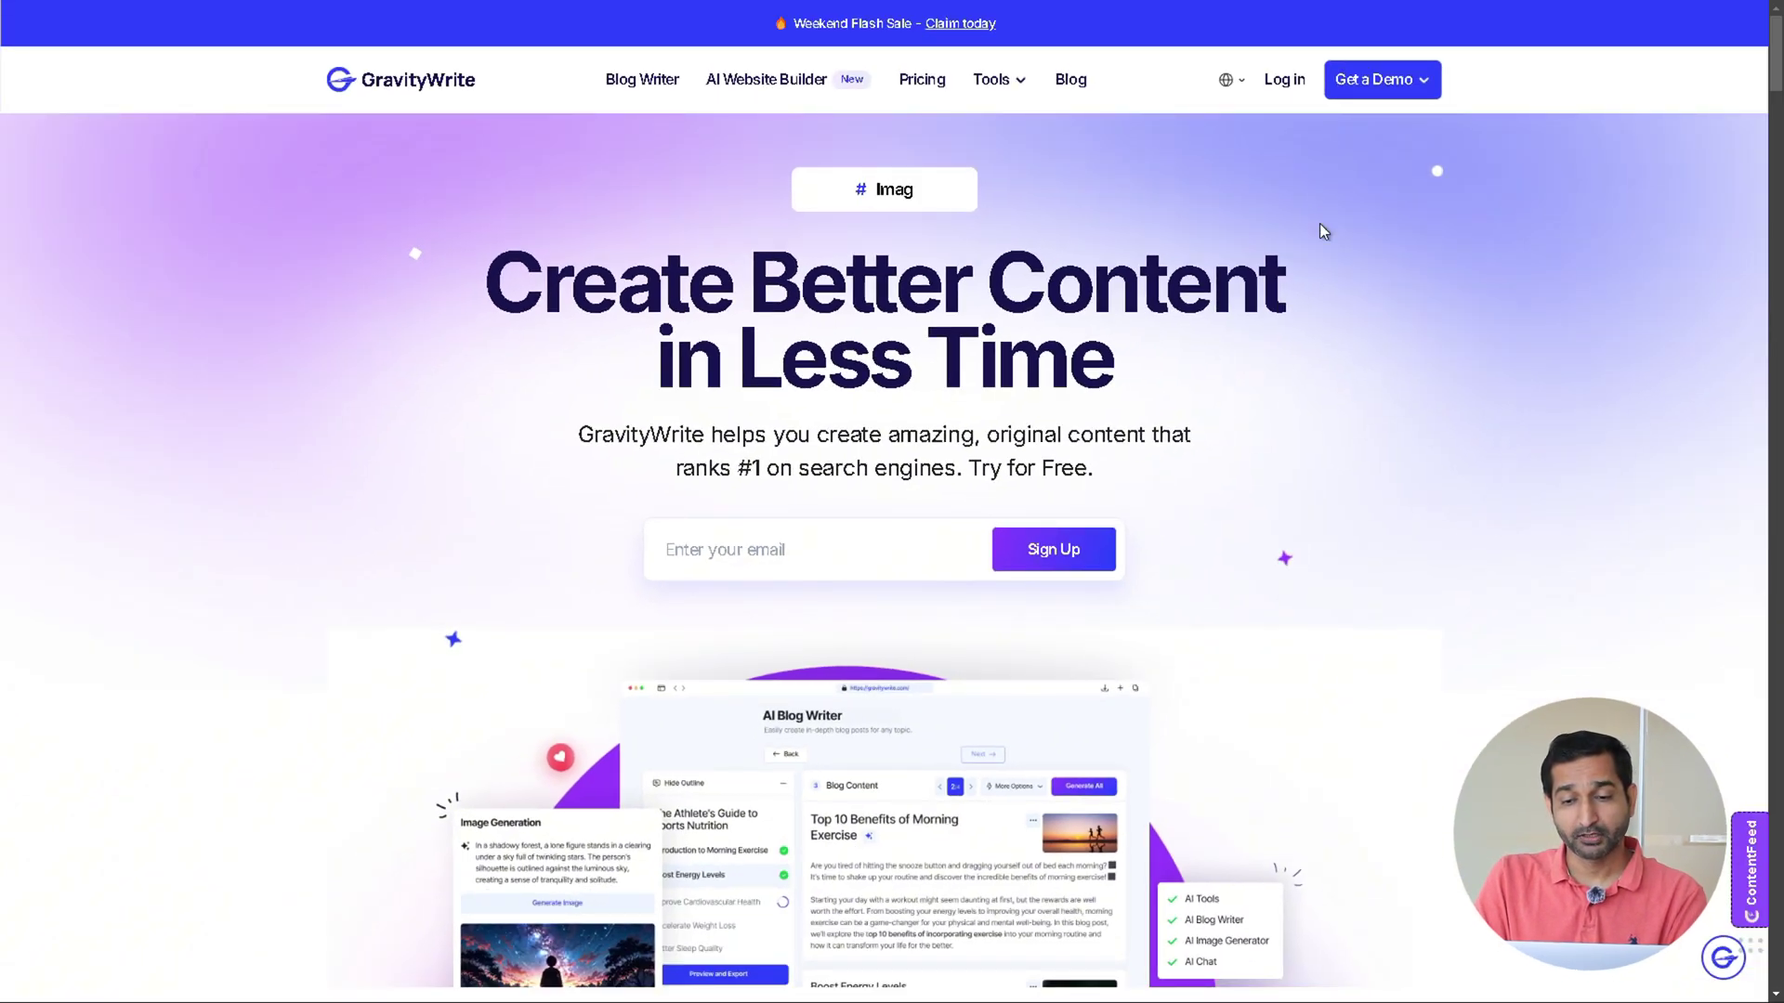
- Sign in to GravityWrite and open the Logo Design Ideas tool under Image Prompts
left_click(1284, 80)
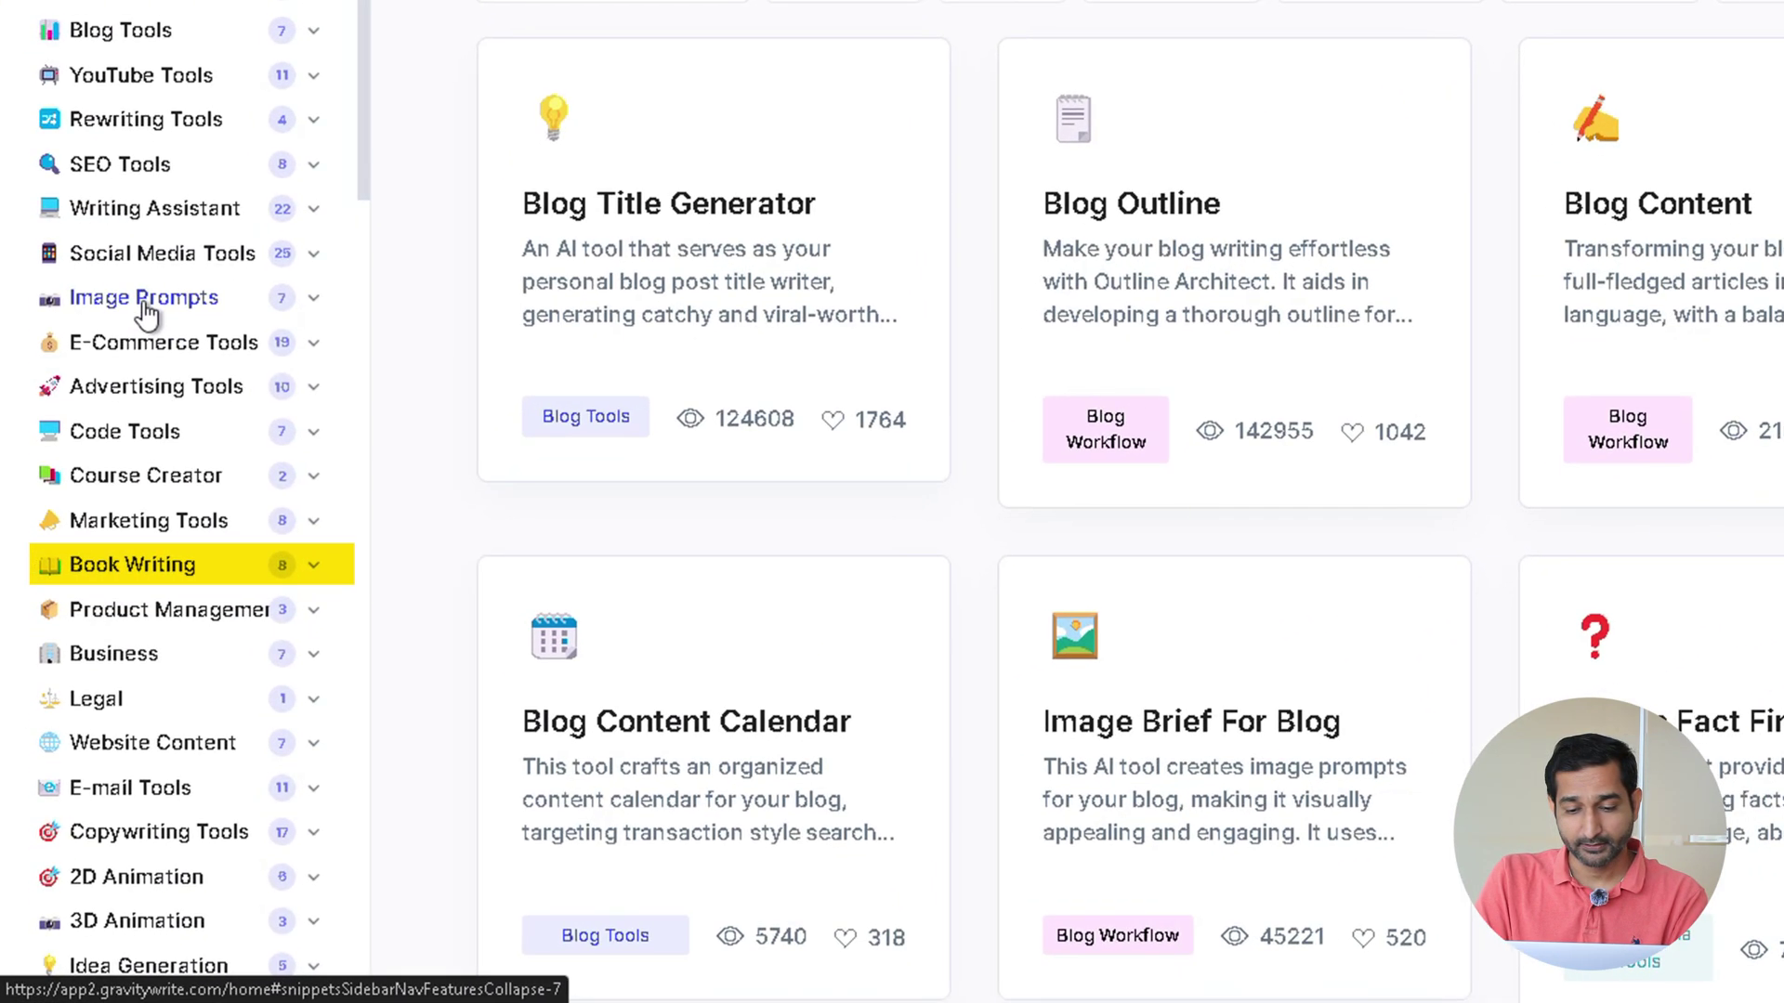
left_click(147, 301)
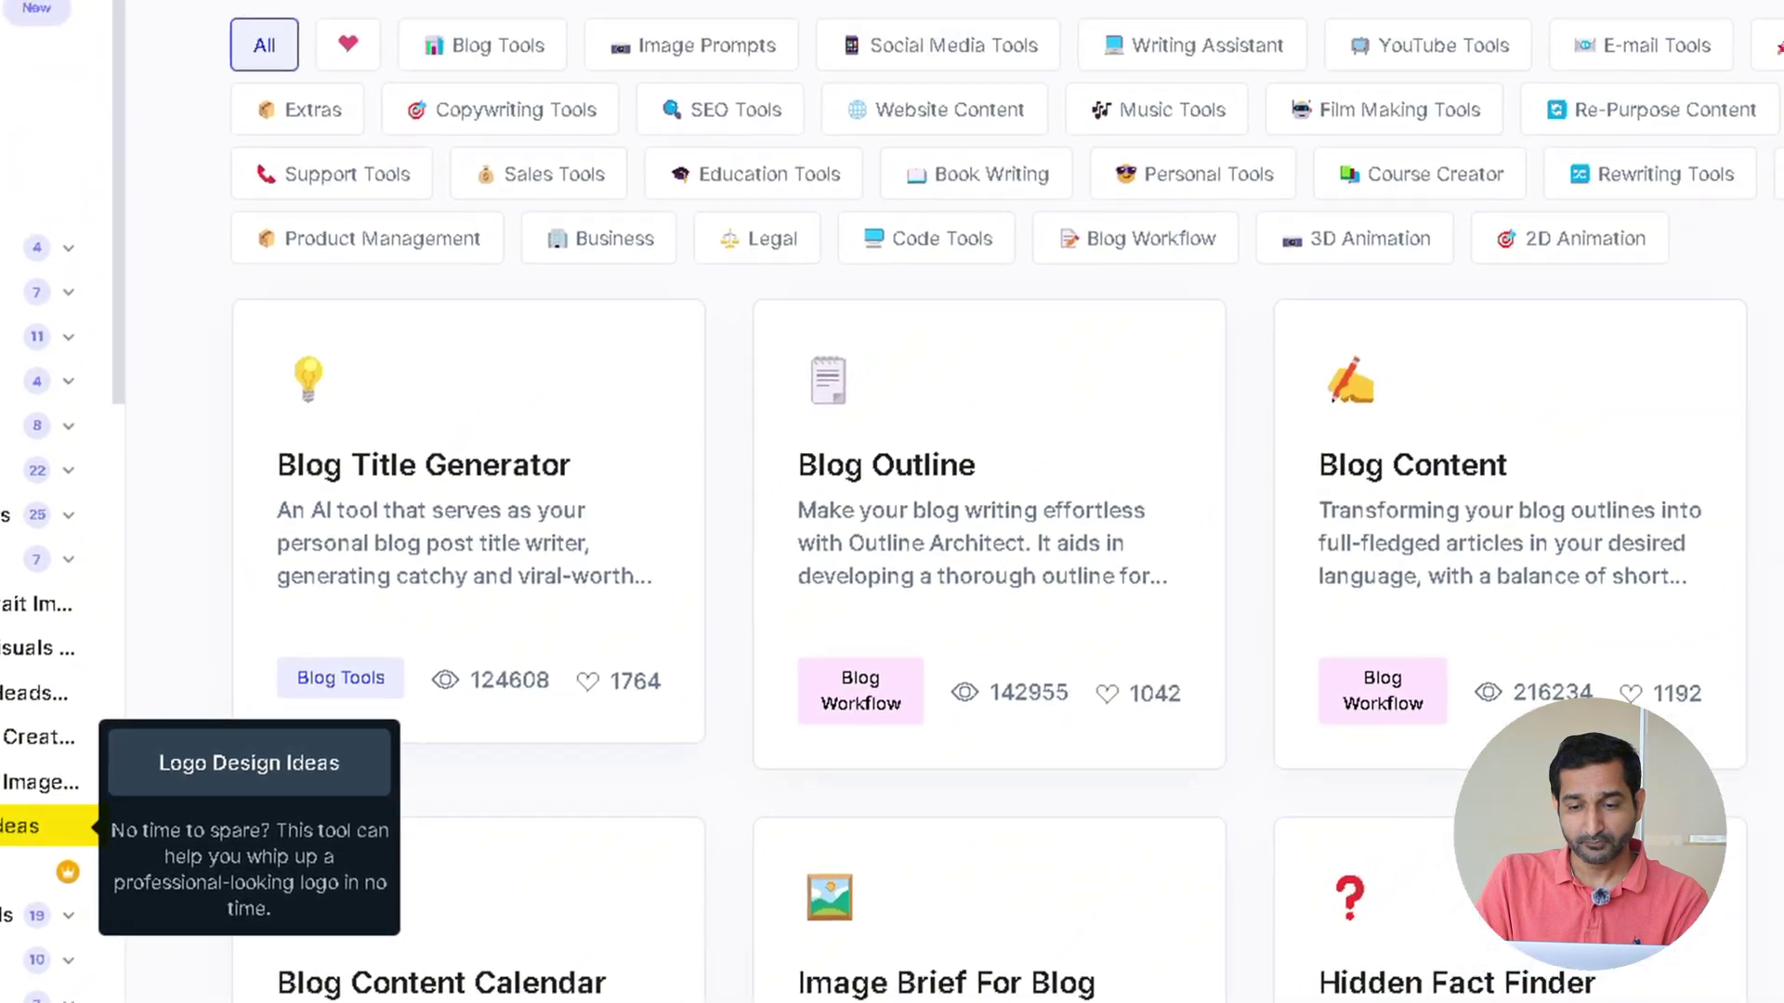
left_click(43, 826)
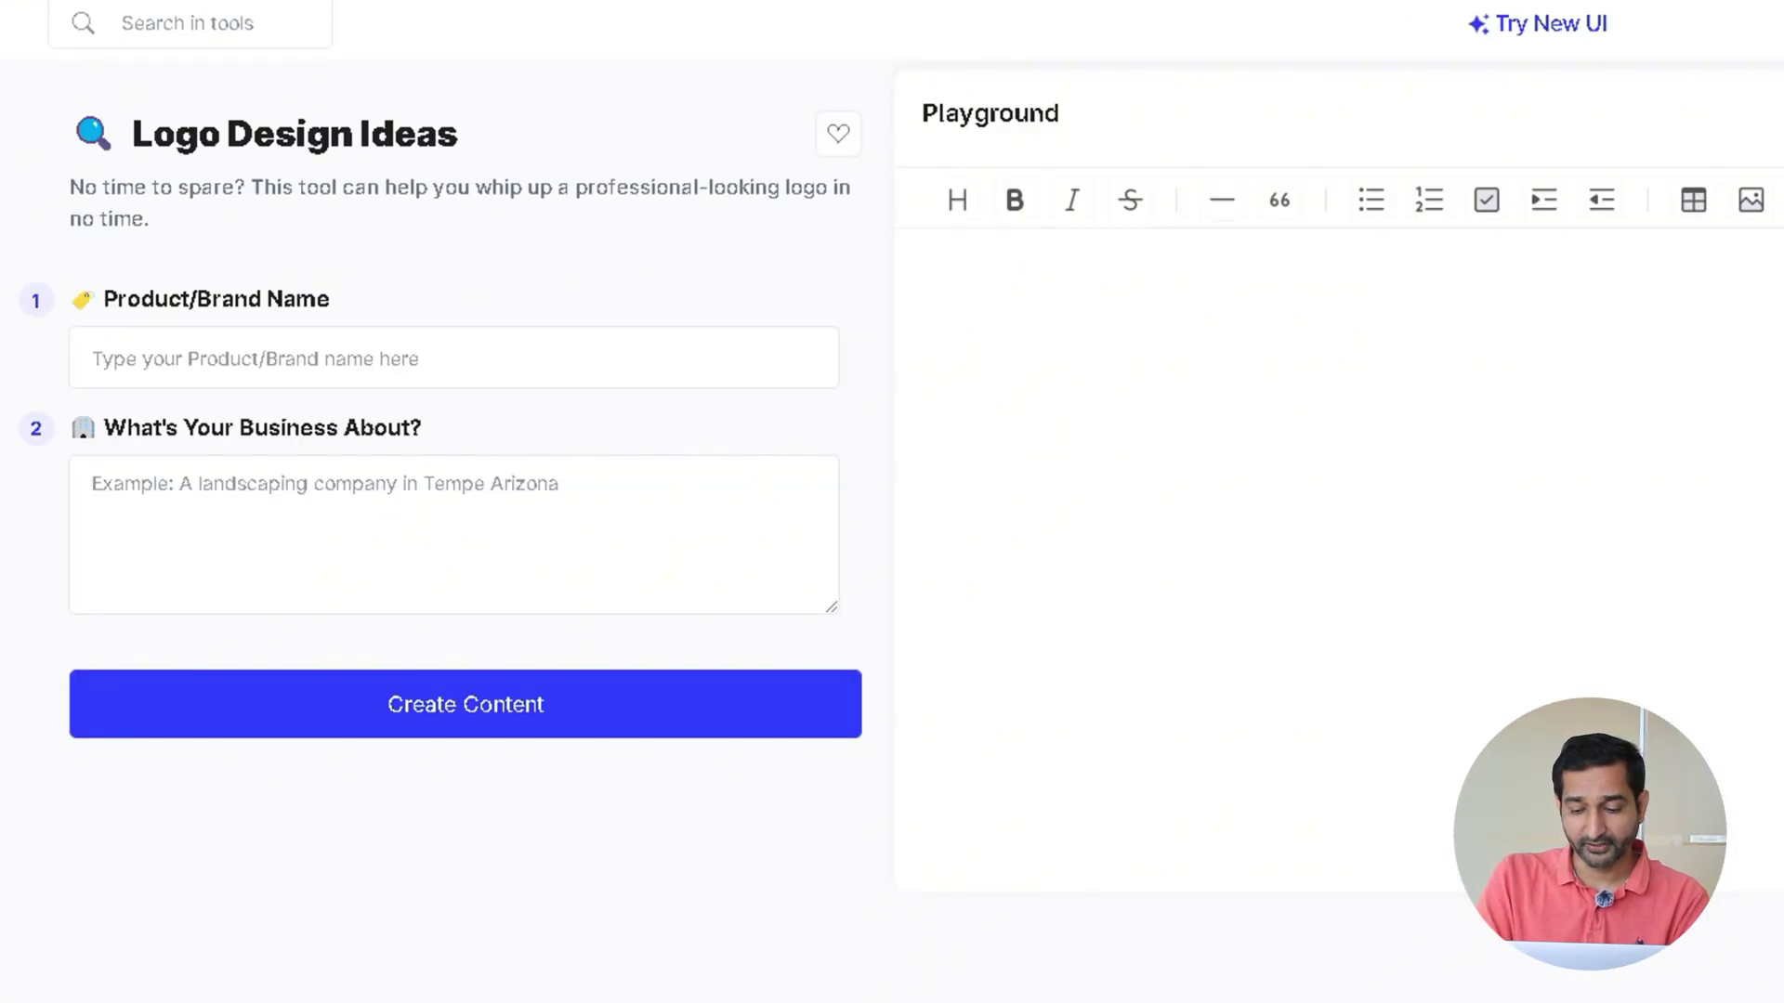
- Enter brand name 'bachelor kitchen' and business description 'food and restaurants'
left_click(153, 366)
type("ba")
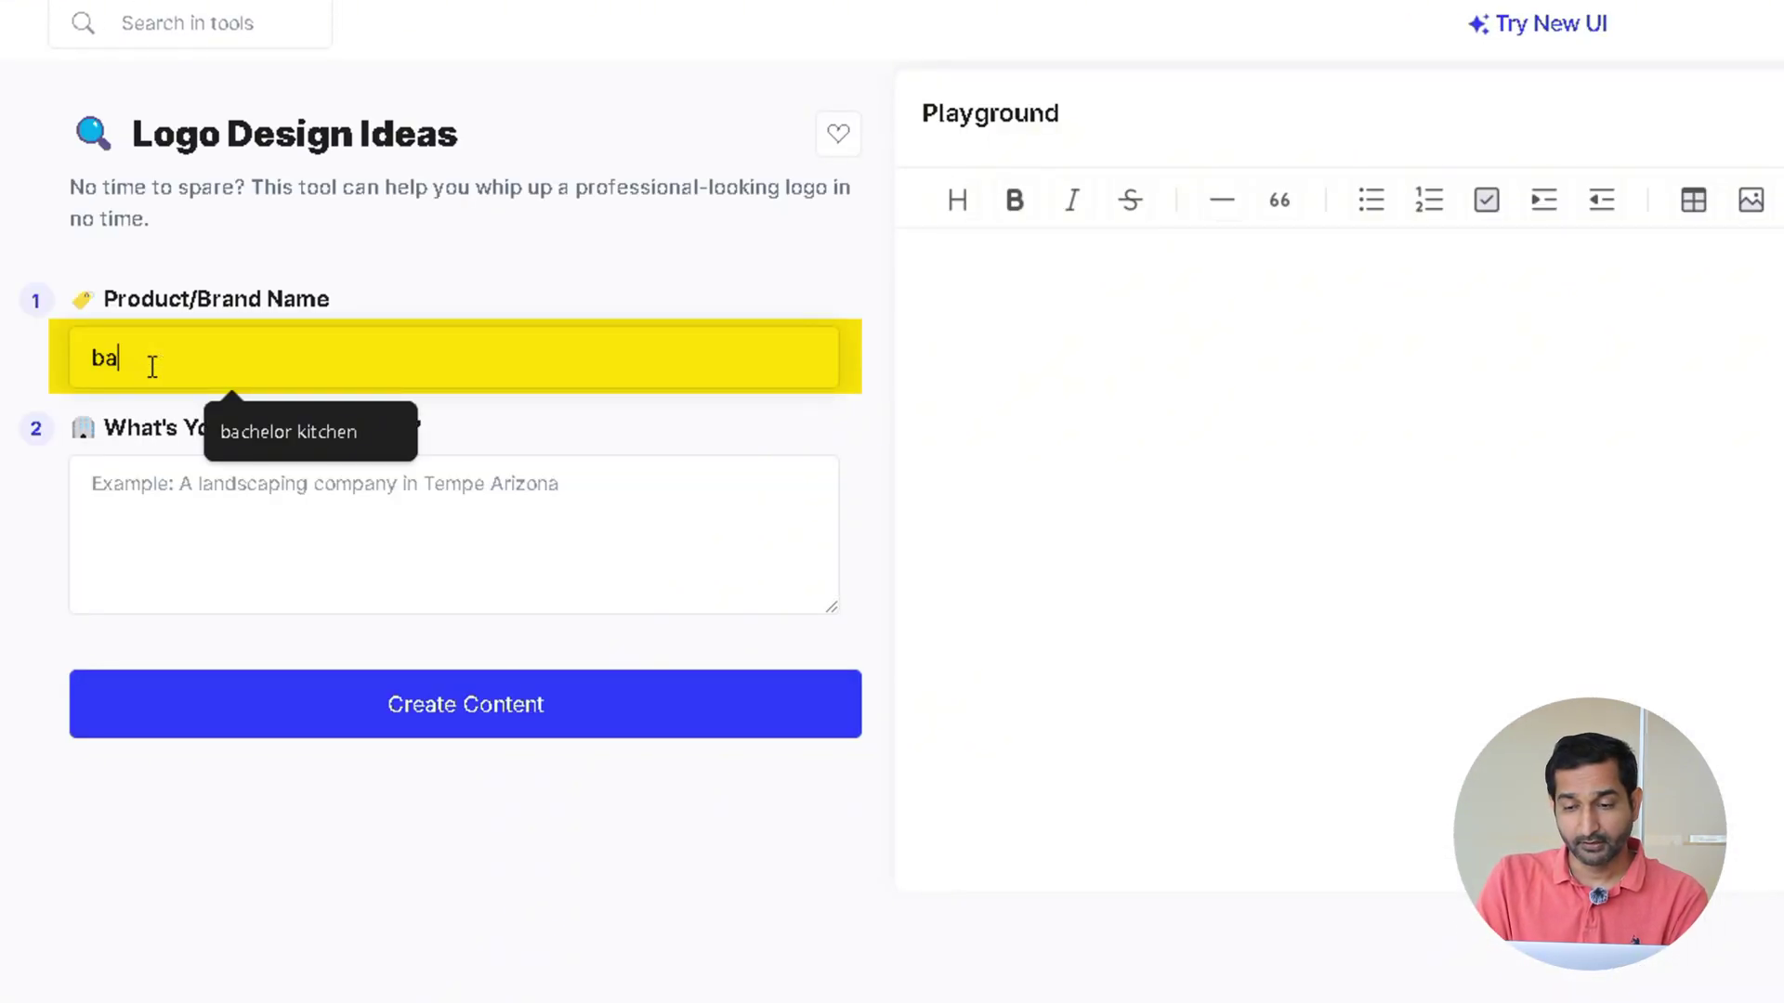
type("chelo")
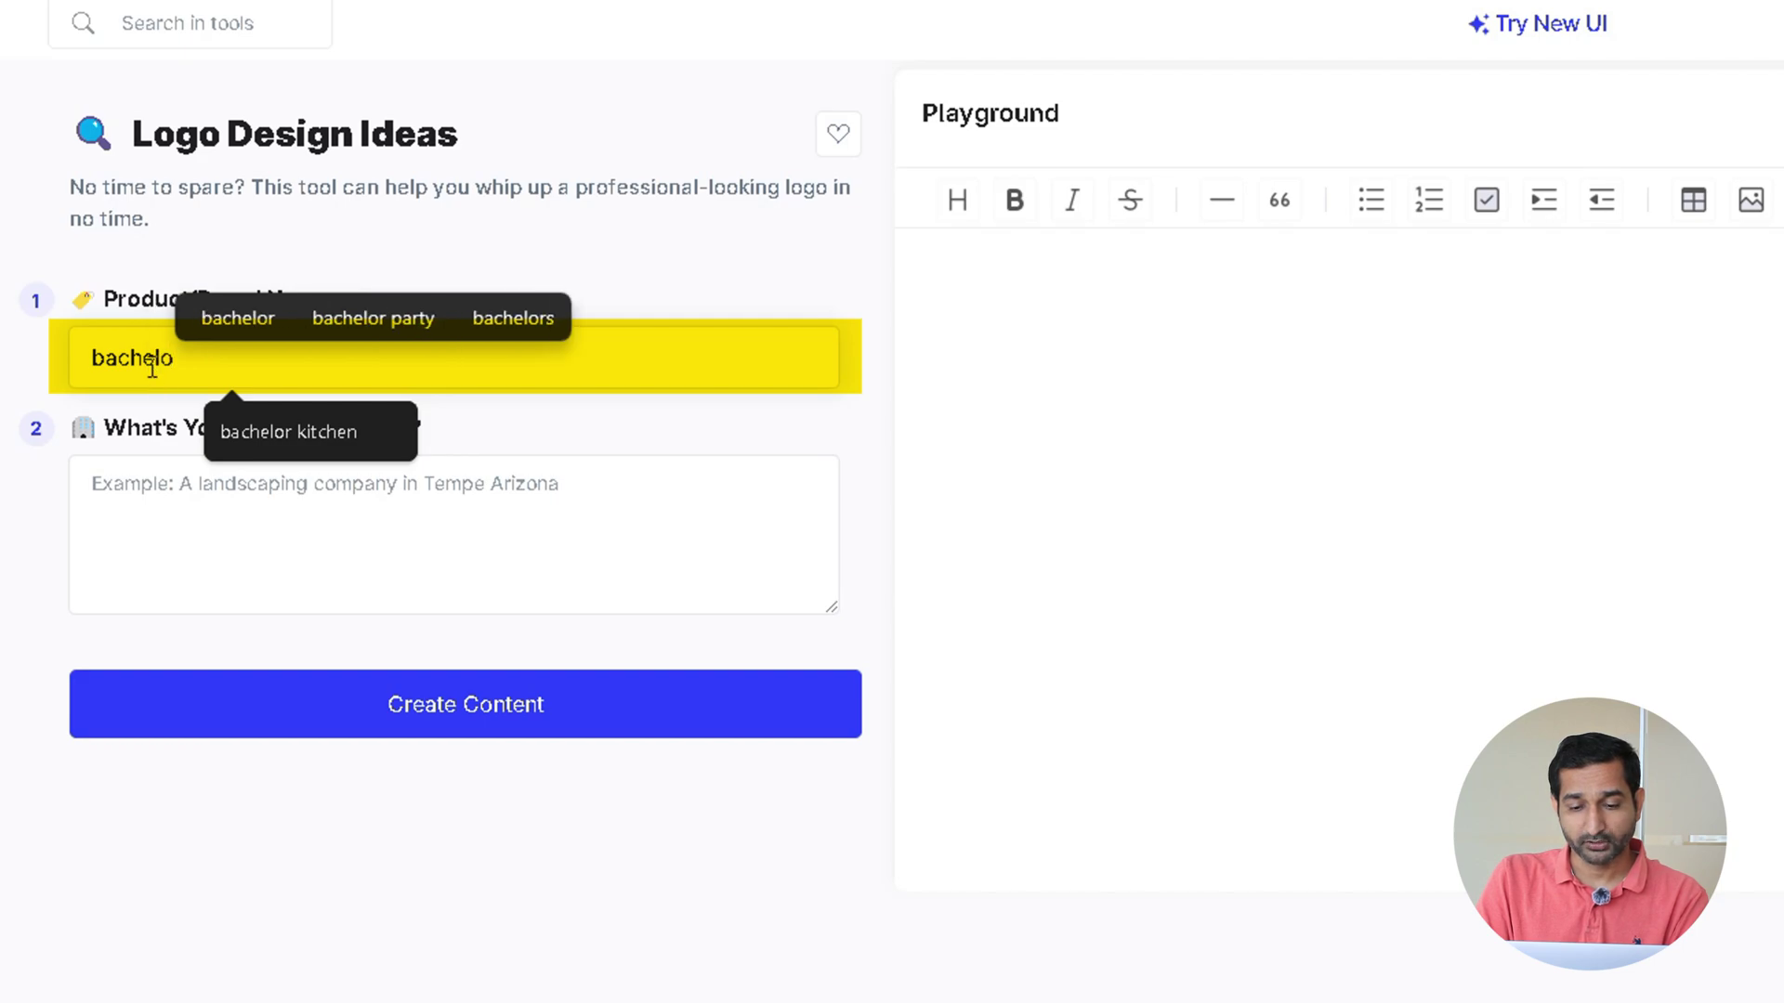
type("r kitchen")
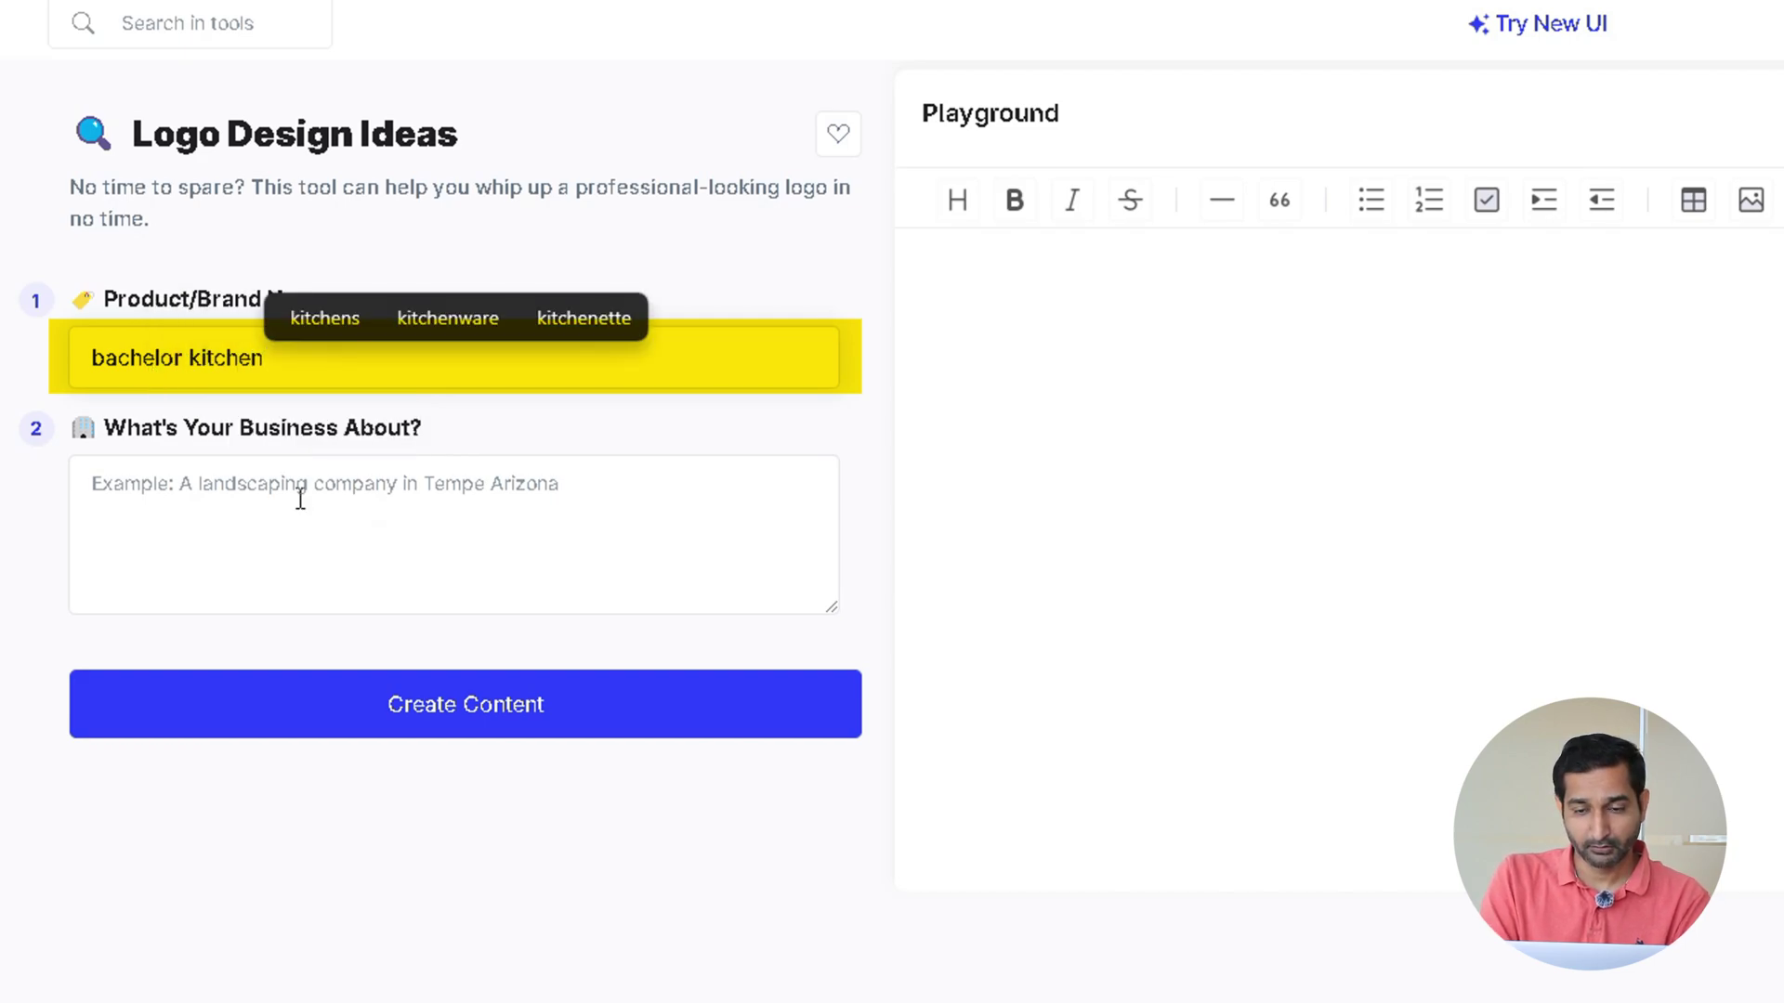
left_click(299, 499)
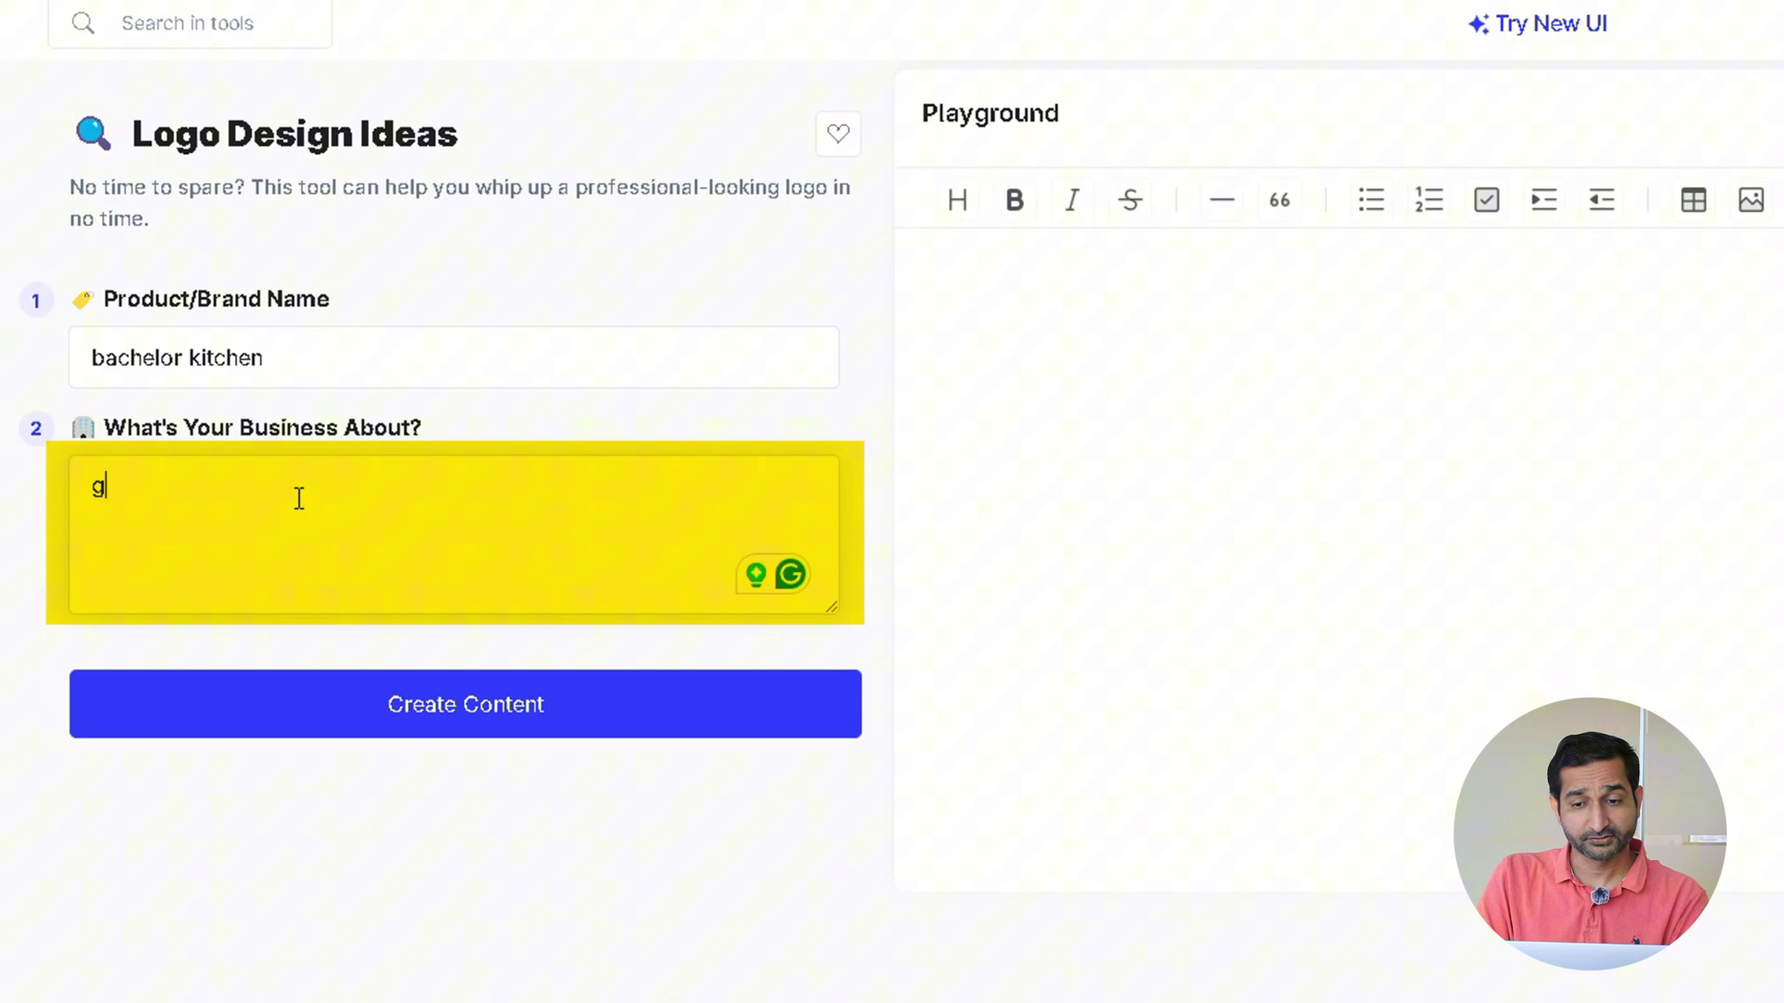
type("ood and ")
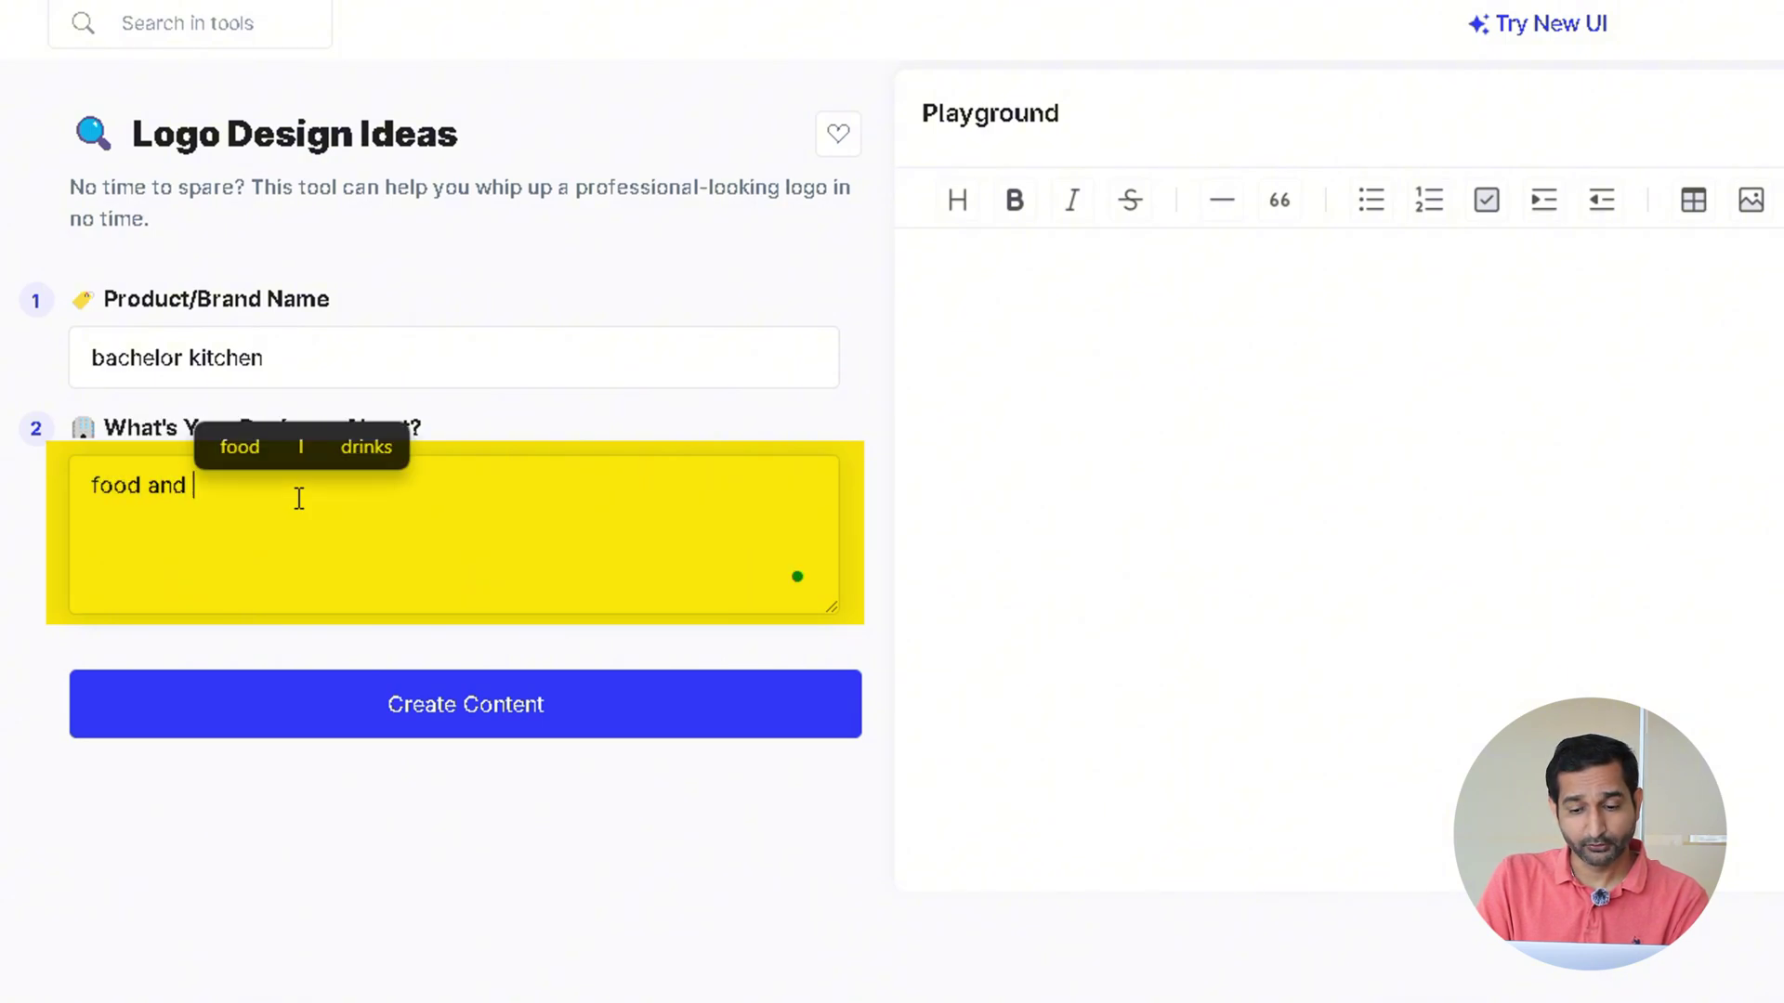
type("rest")
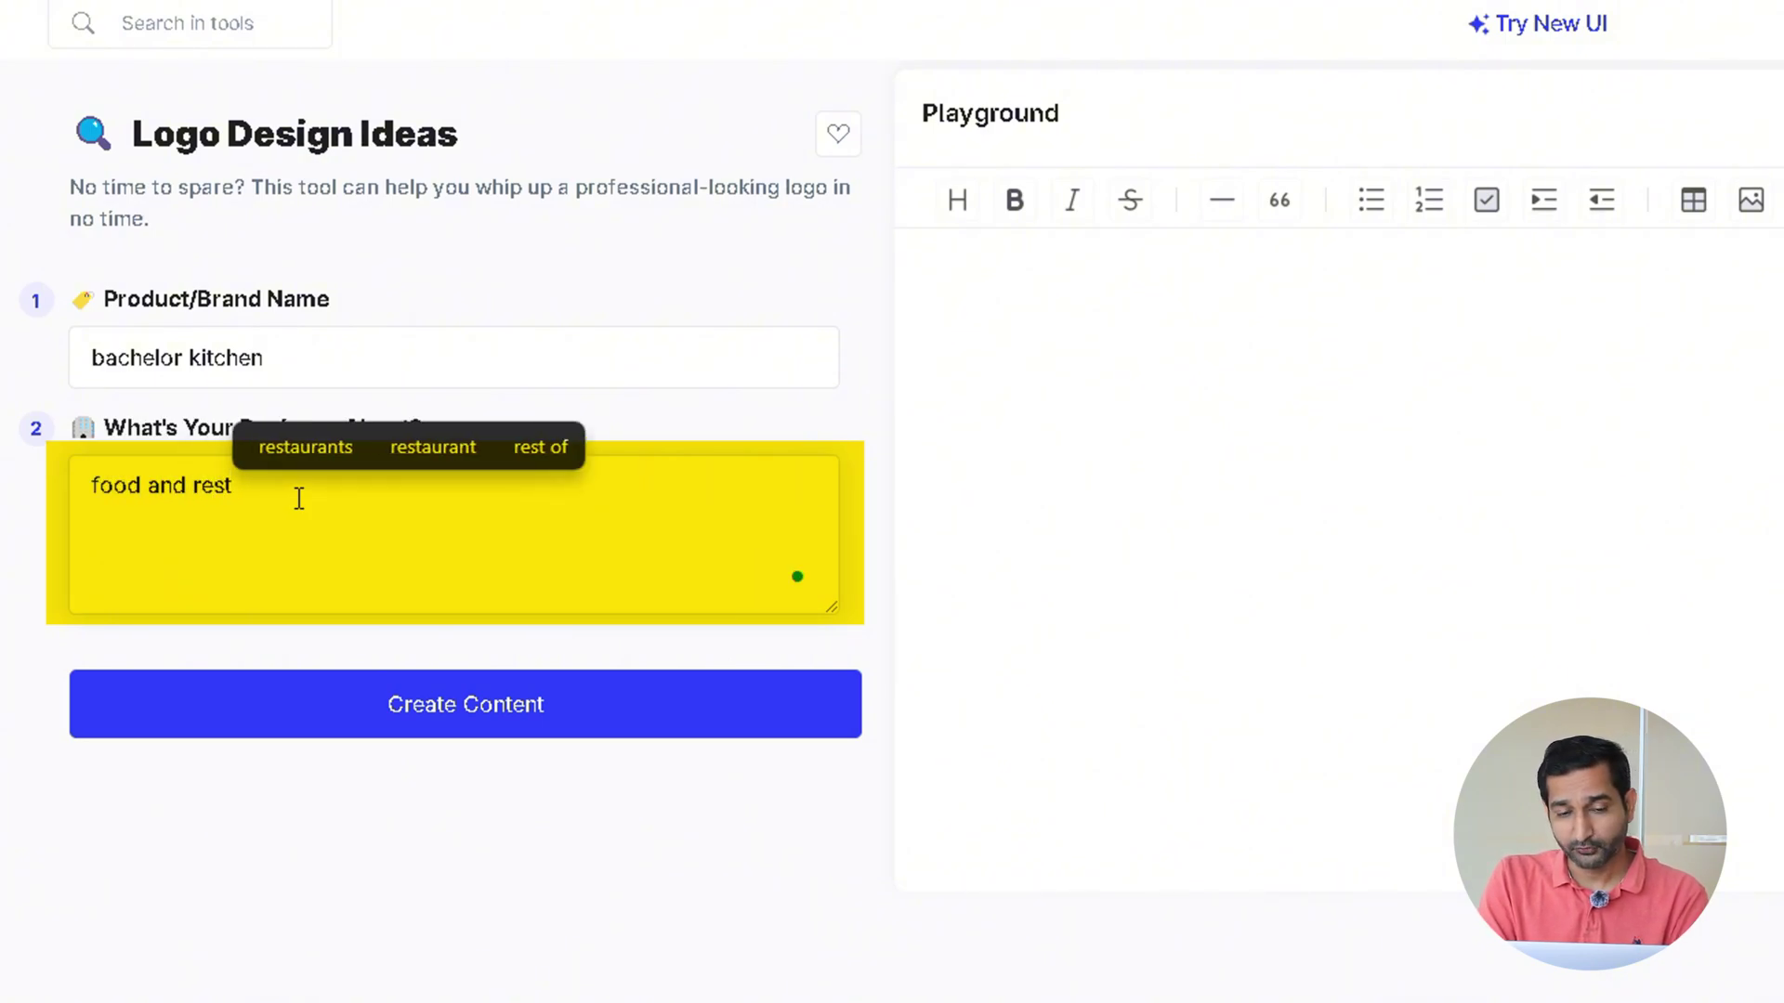
left_click(285, 441)
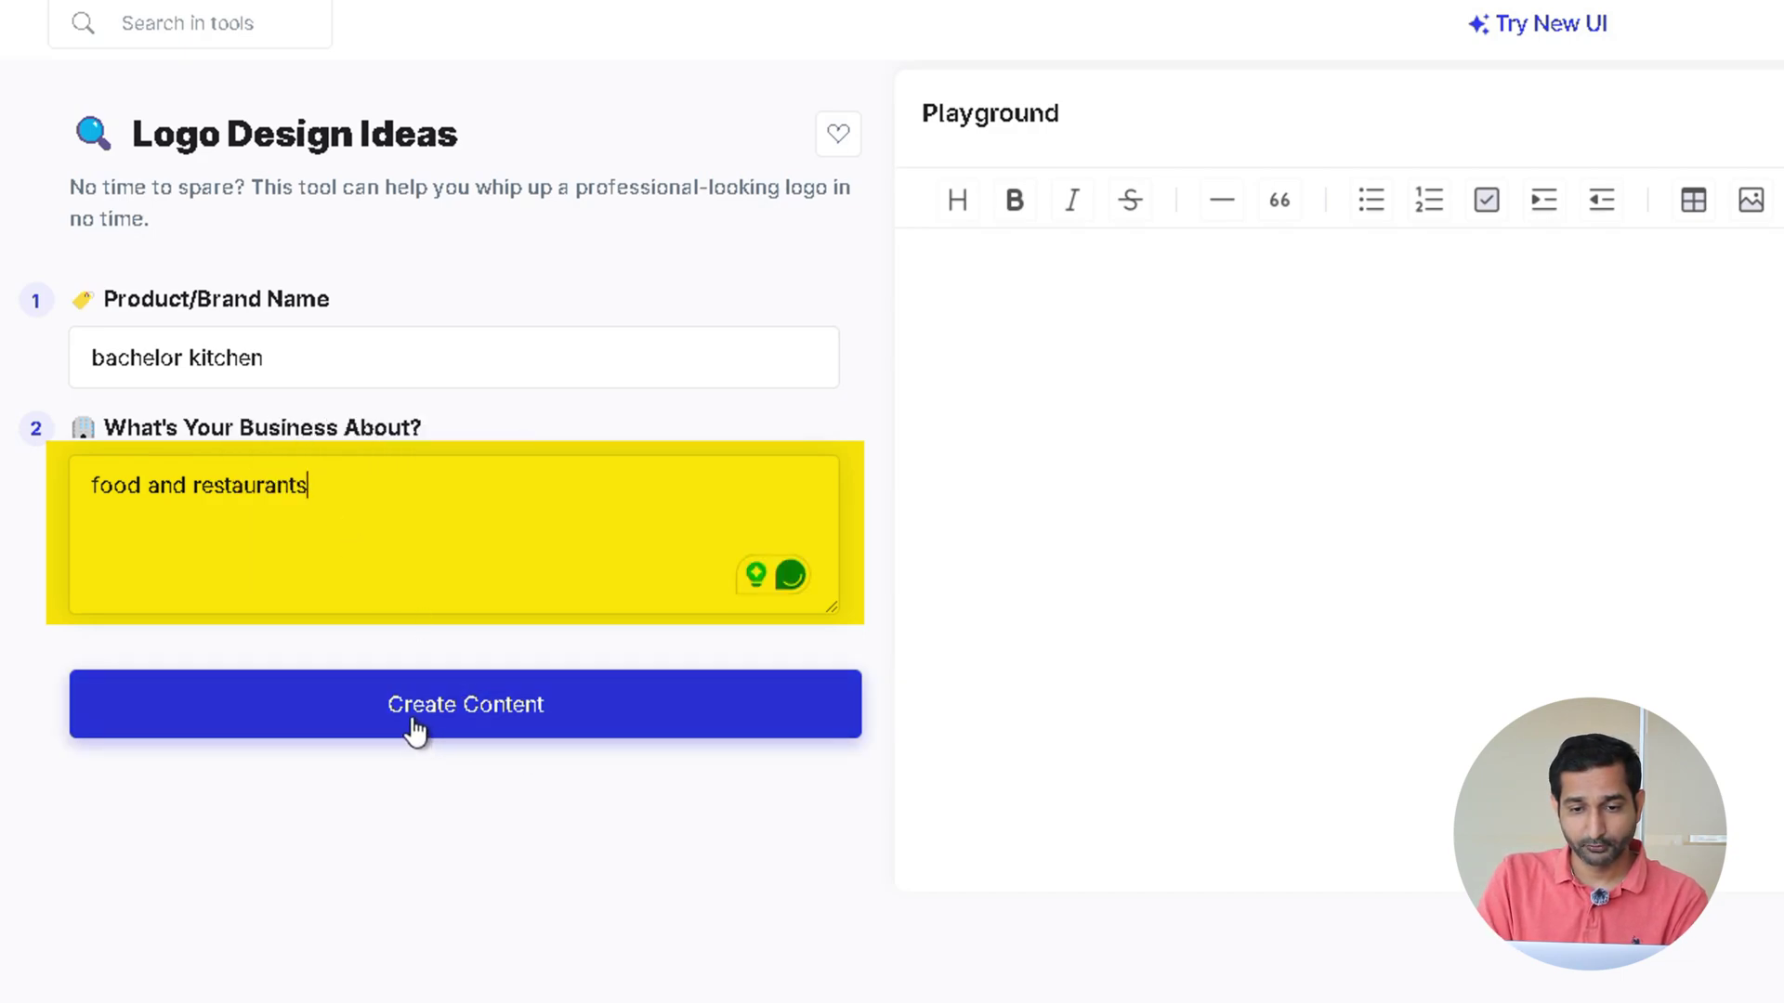
- Generate Bachelor Kitchen logo idea prompts from the filled-in form
left_click(441, 705)
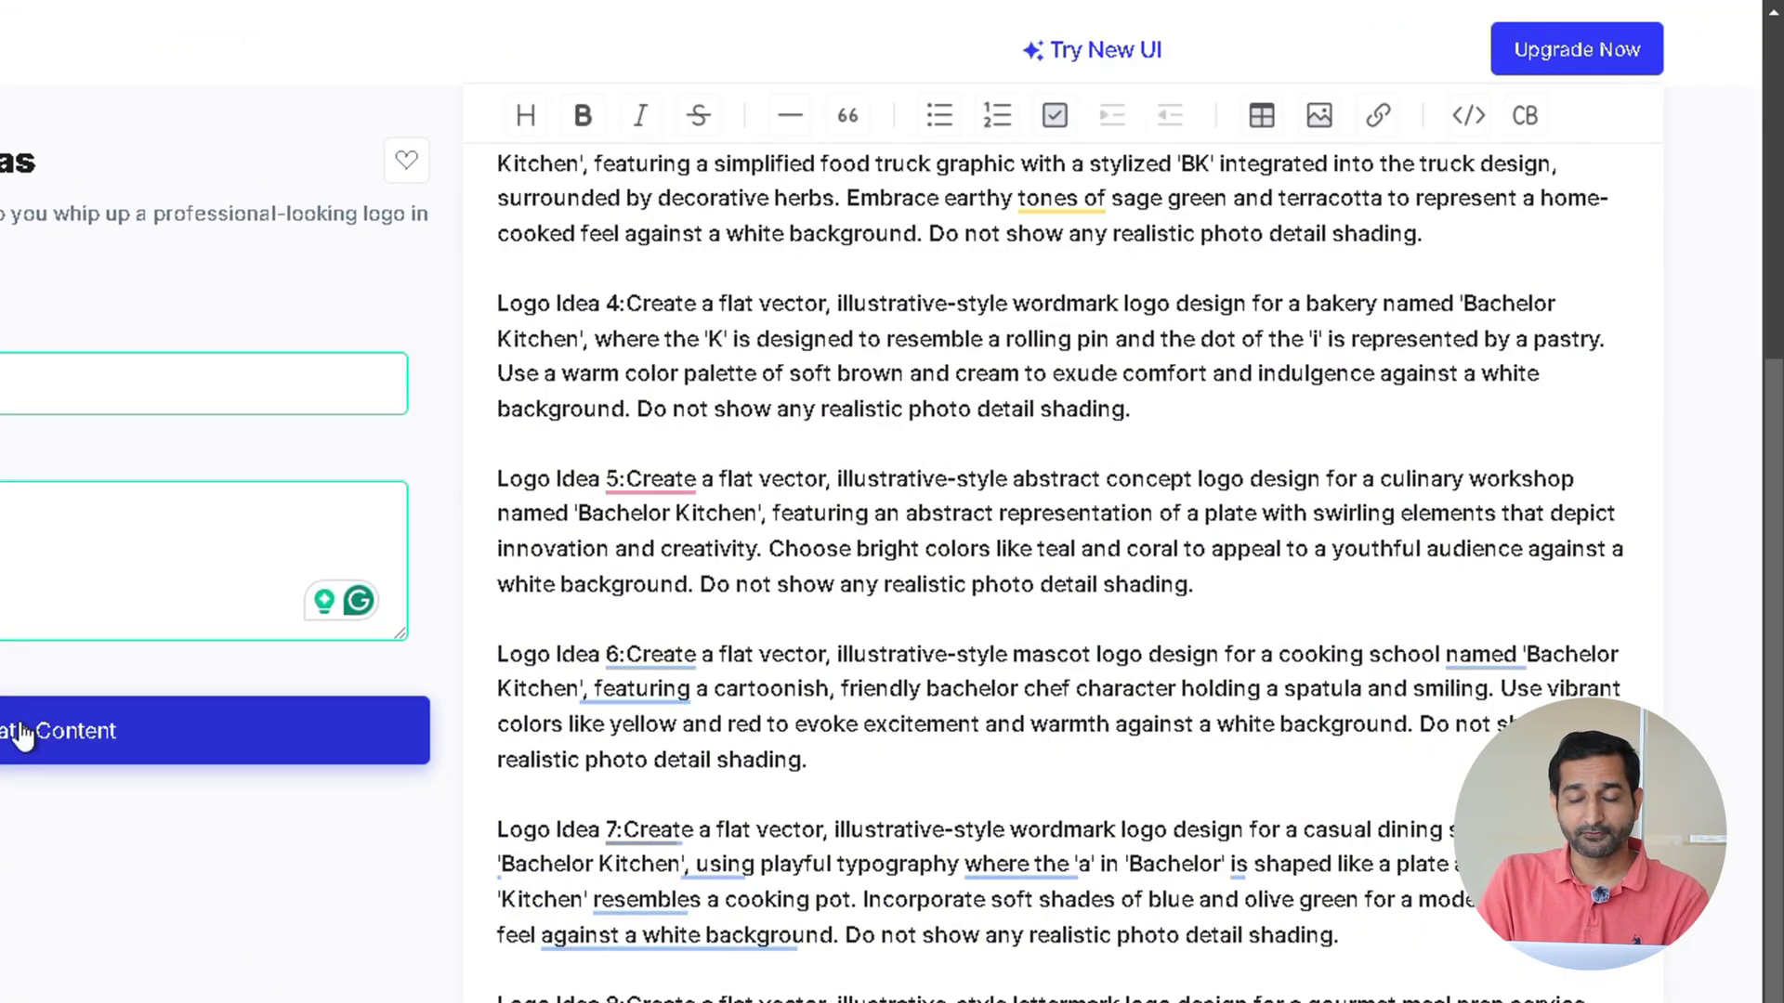
scroll(930, 537, "up", 1)
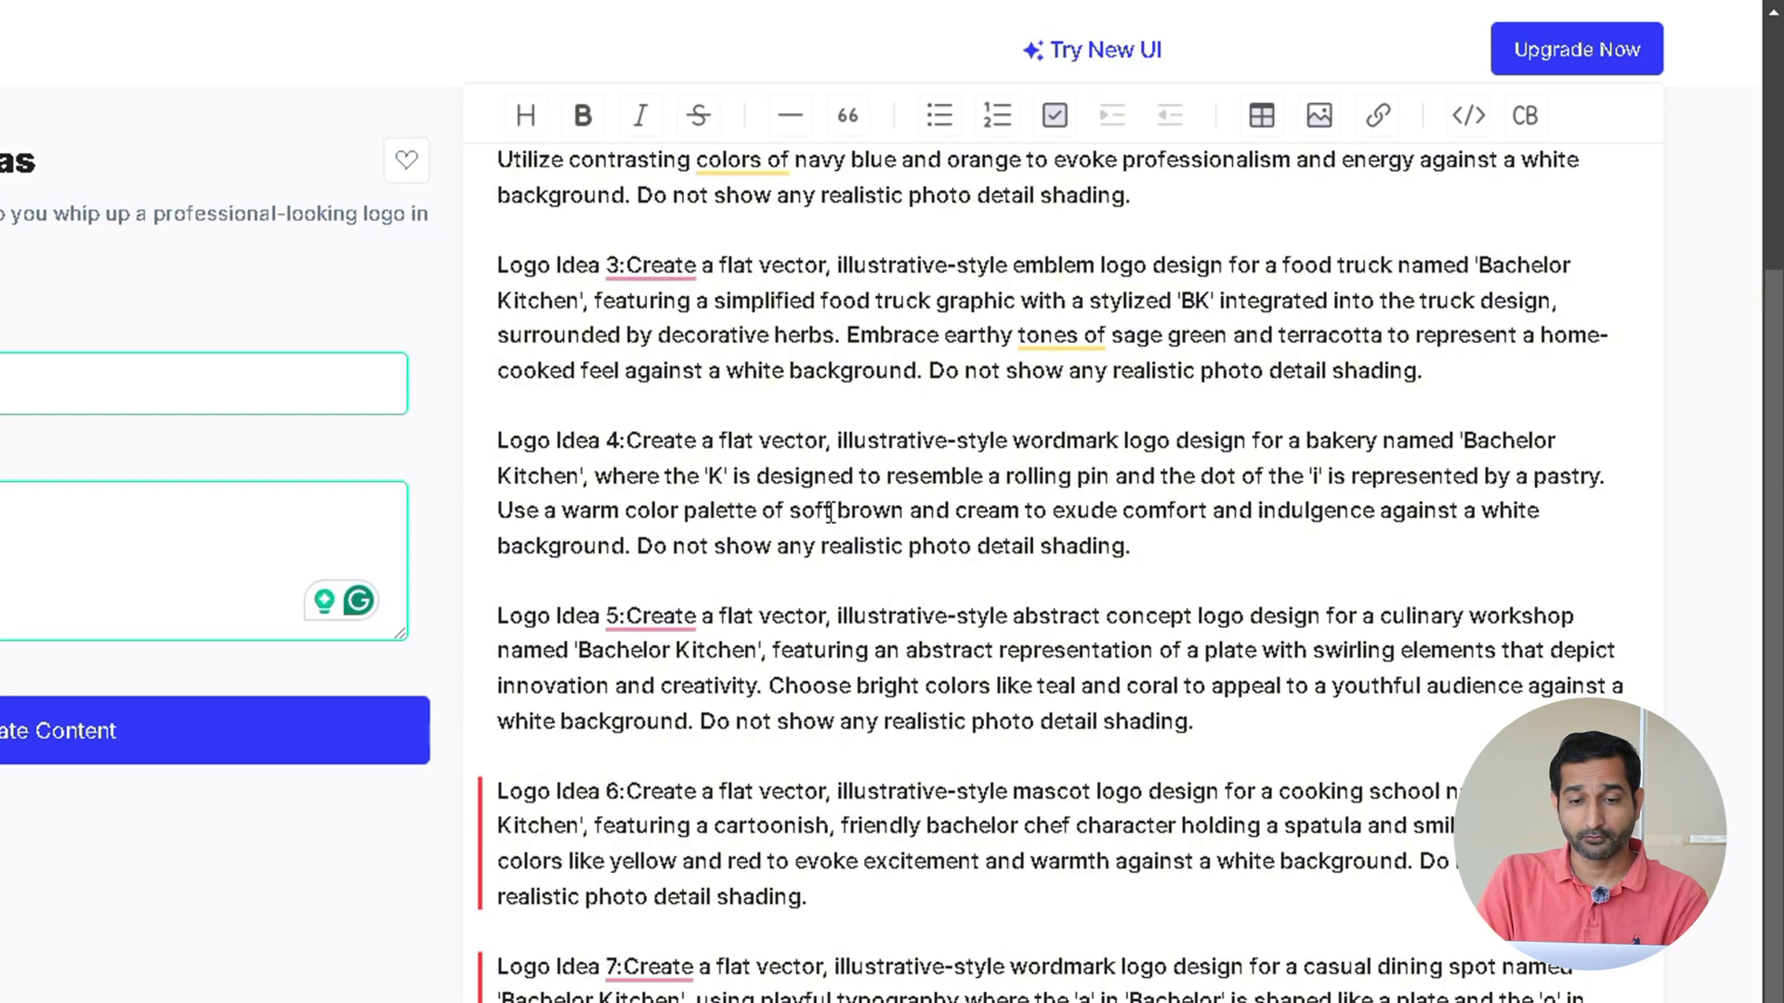
scroll(831, 514, "up", 3)
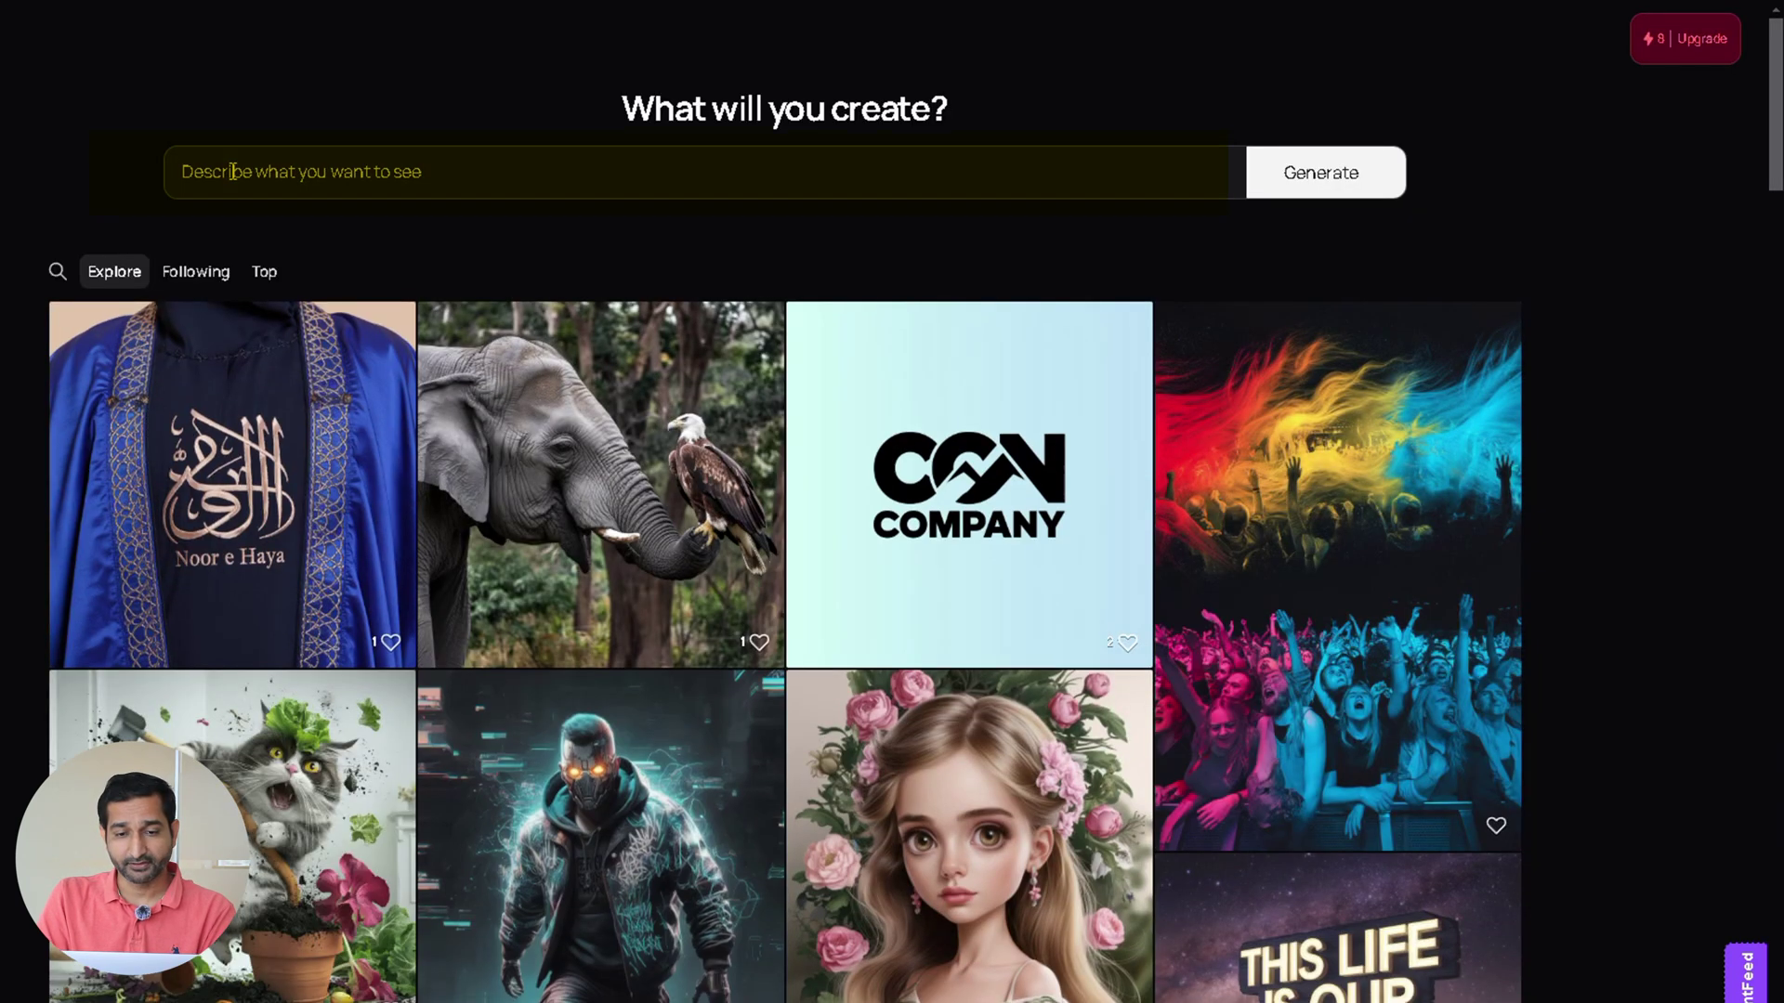
- Paste the Bachelor Kitchen wordmark prompt, choose the Mosaic palette, and start generating
left_click(231, 172)
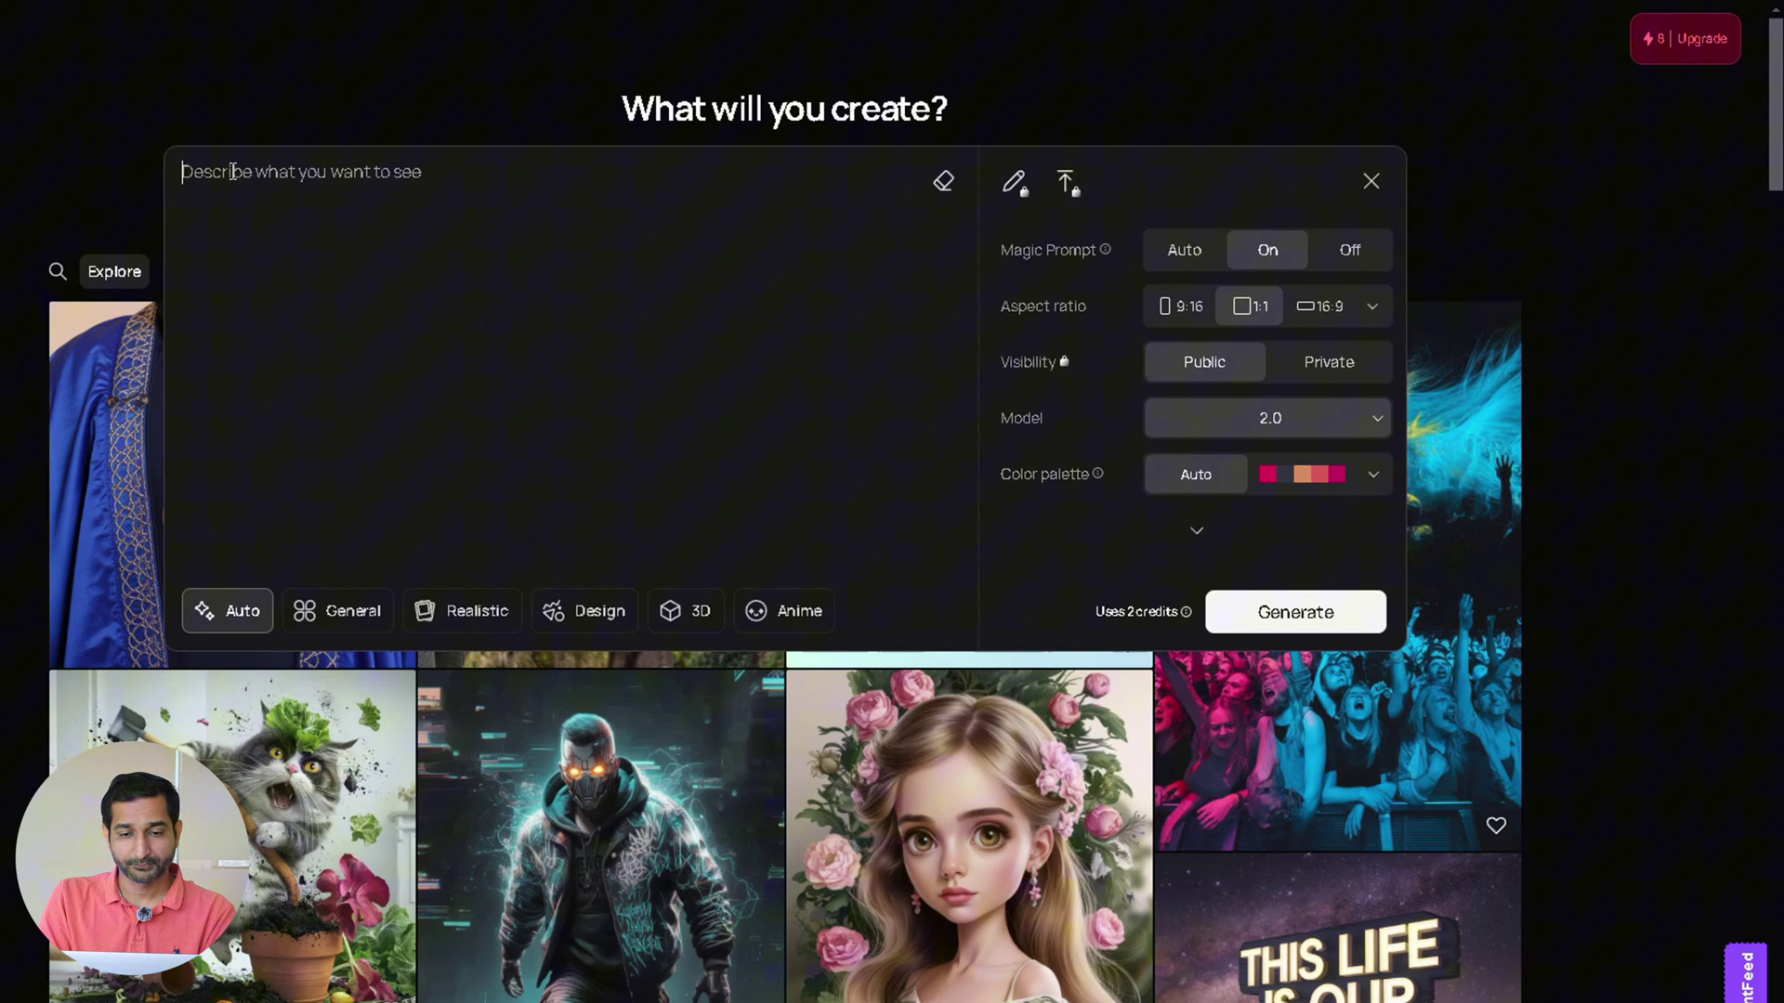
type("Create a flat vector, illustrative-style wordmark logo design for a restaurant named 'Bachelor Kitchen', where the letter 'B' features a chef's hat and fork, symbolizing culinary expertise. Use a palette of deep green and warm yellow to convey freshness and appetite against a white background. Do not show any realistic photo detail shading.")
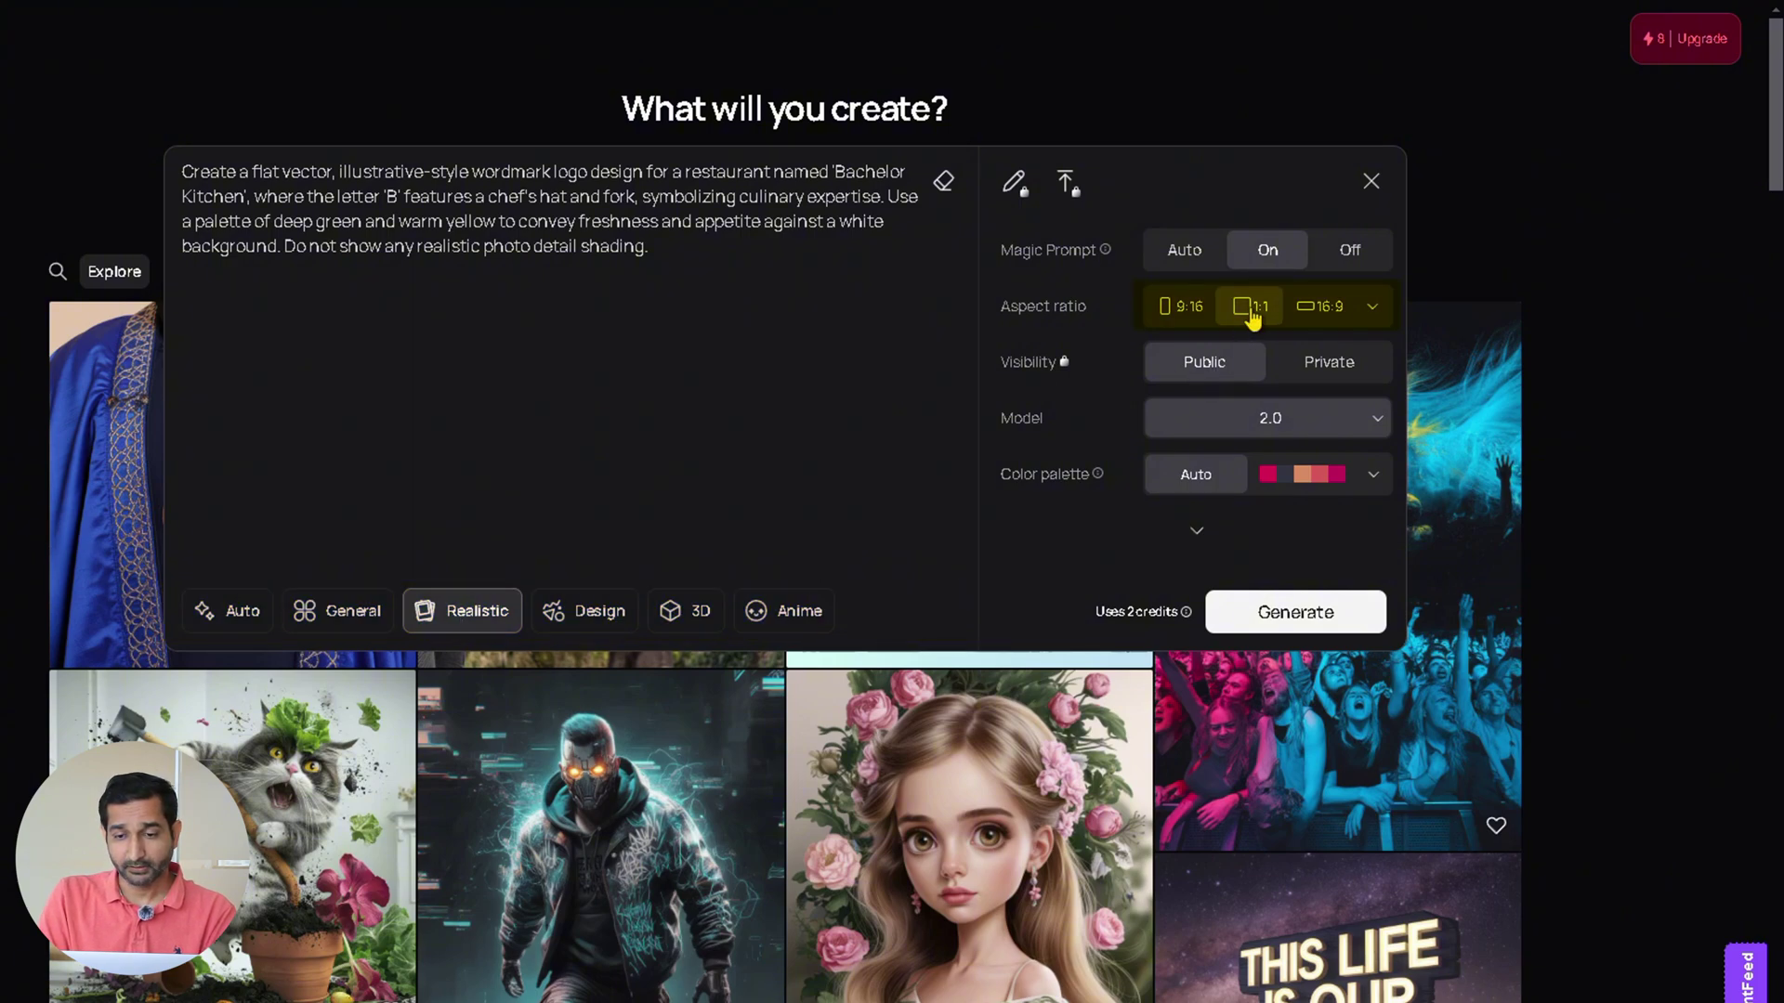
left_click(1288, 483)
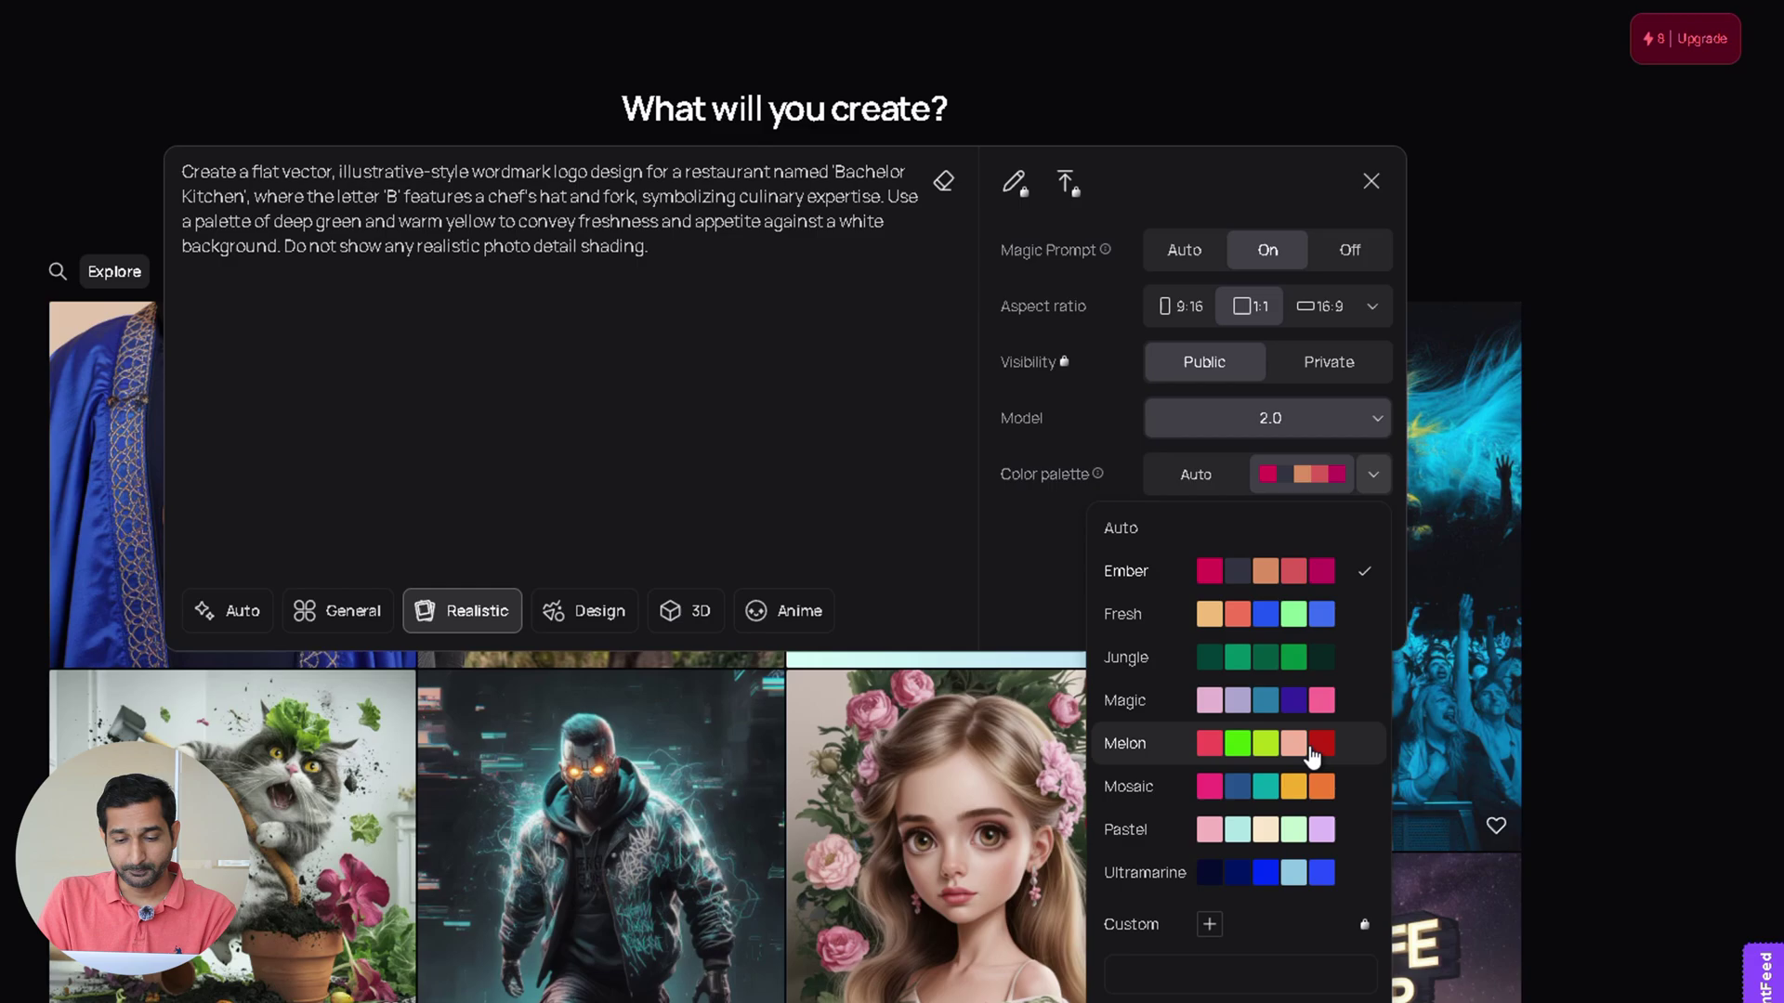
left_click(1266, 794)
left_click(1366, 489)
scroll(1309, 518, "down", 2)
left_click(1303, 529)
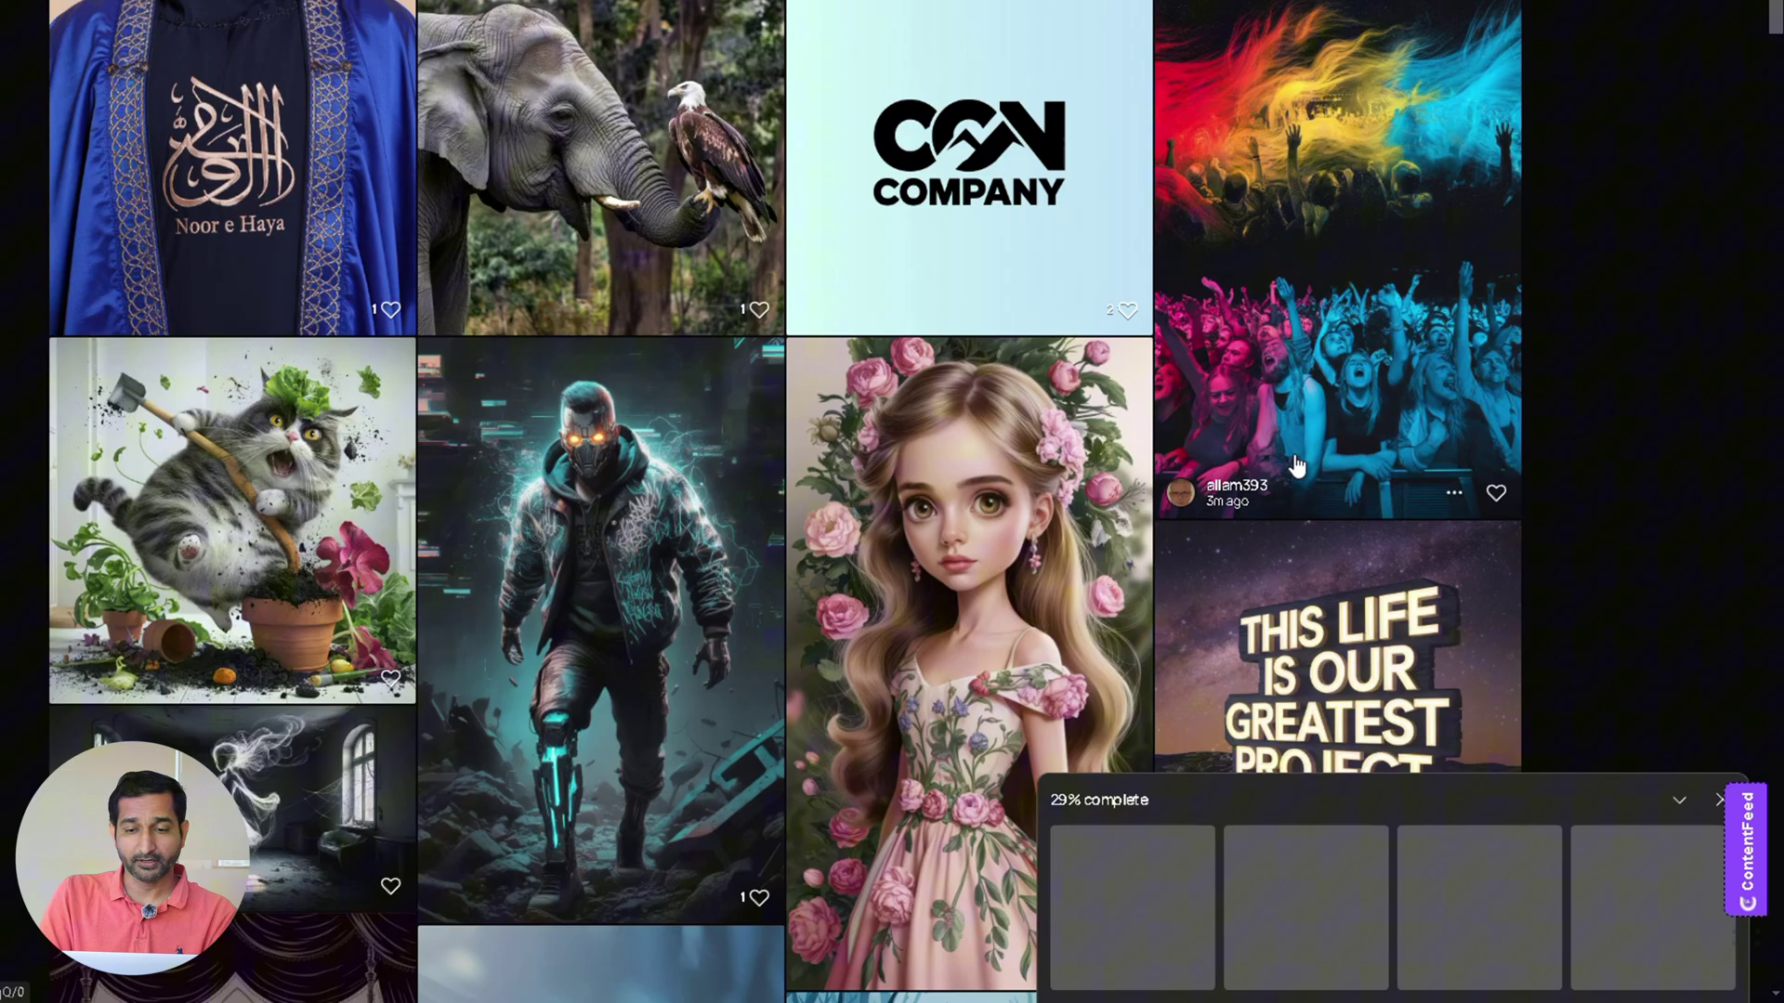
- Open a finished logo, browse two variations, and show its more-actions menu
left_click(1674, 949)
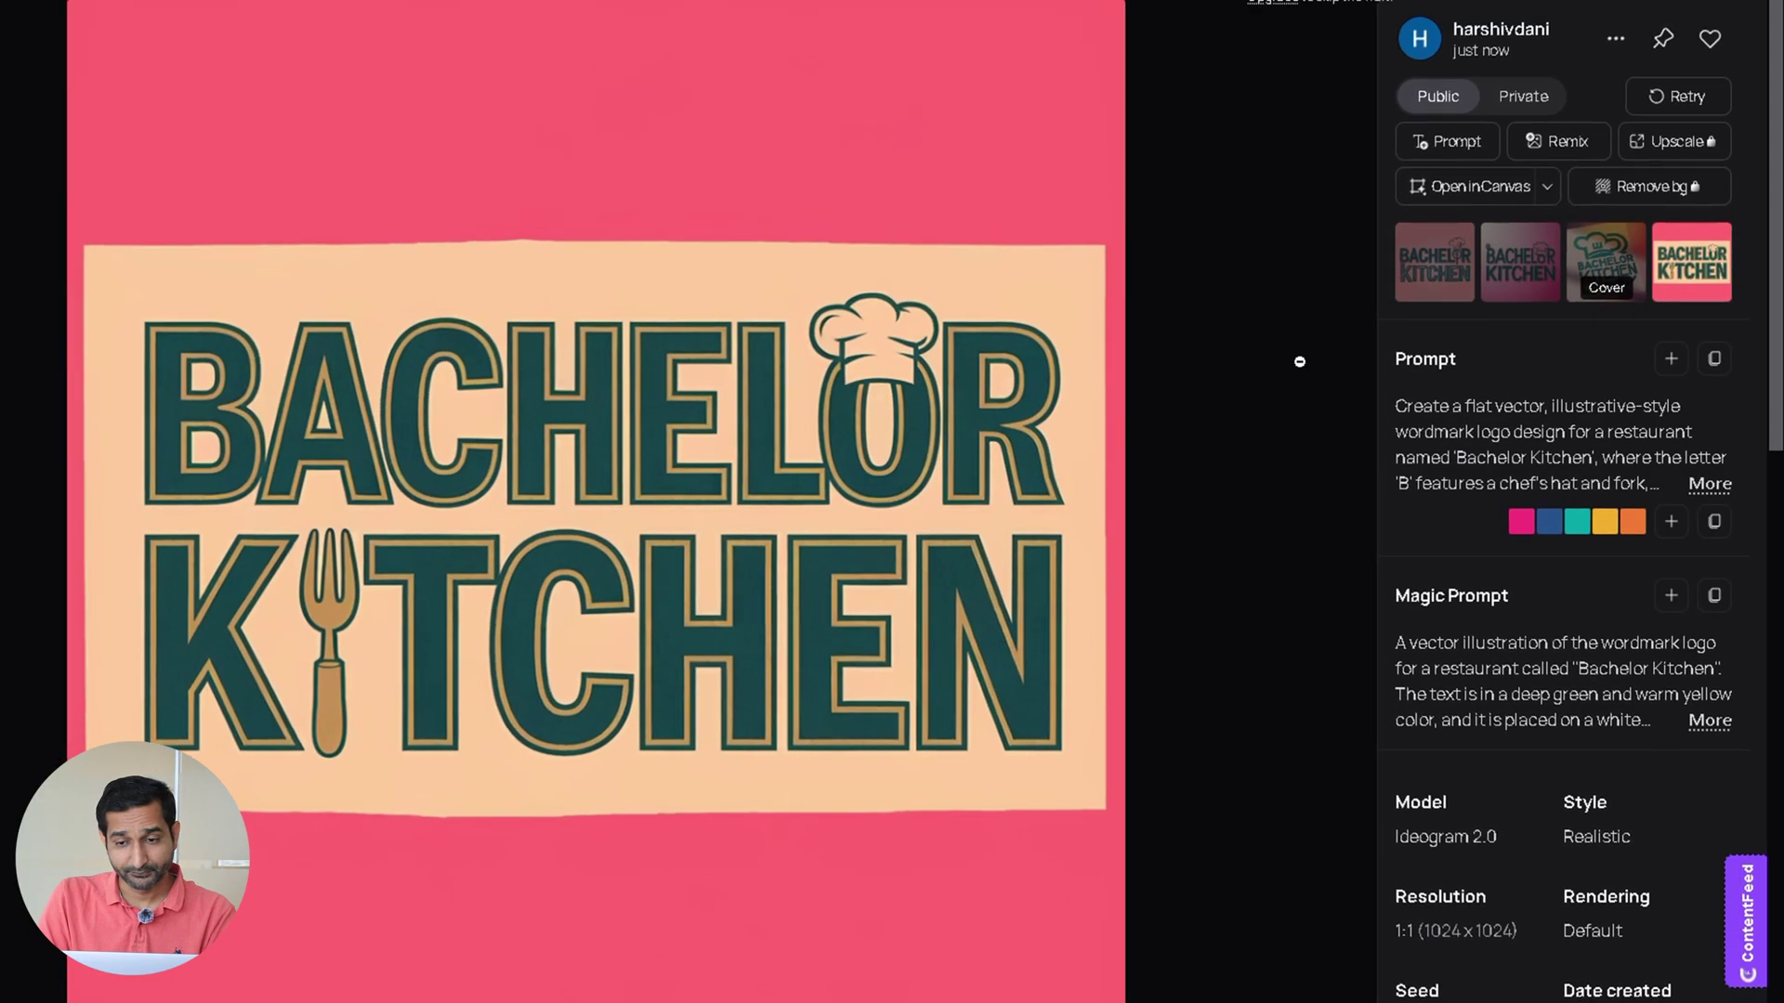
key("Right")
key("Right")
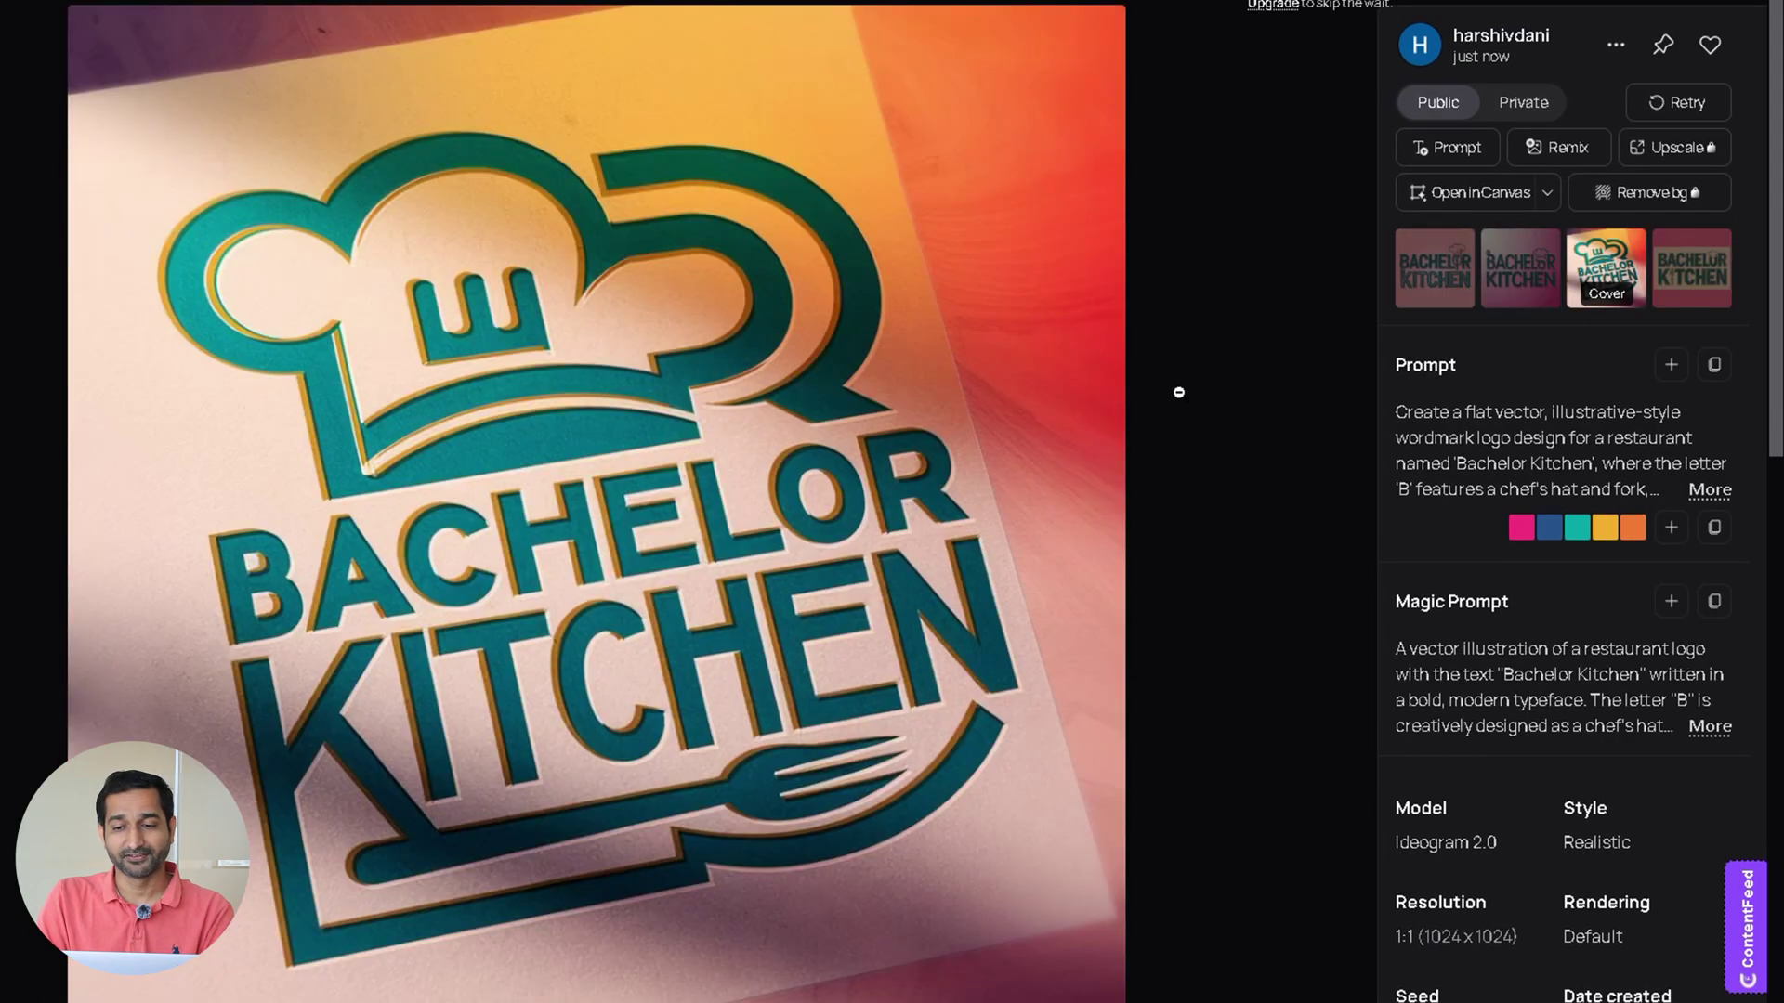
key("Right")
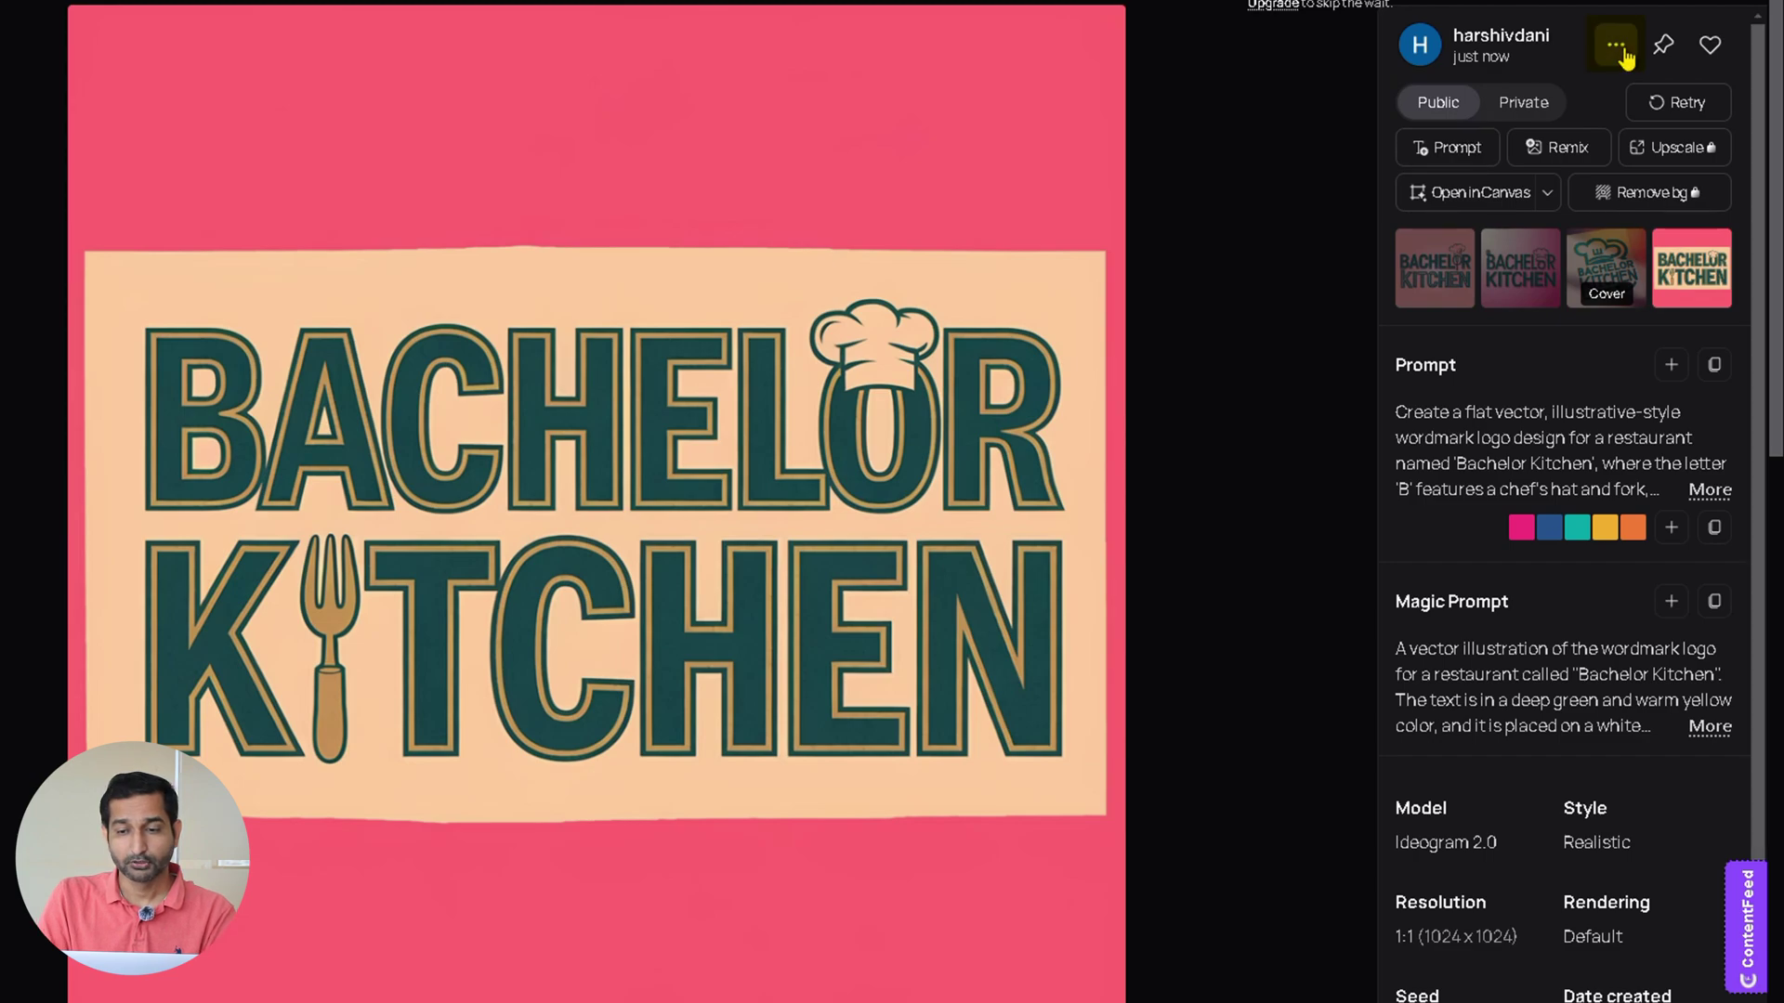
left_click(1616, 46)
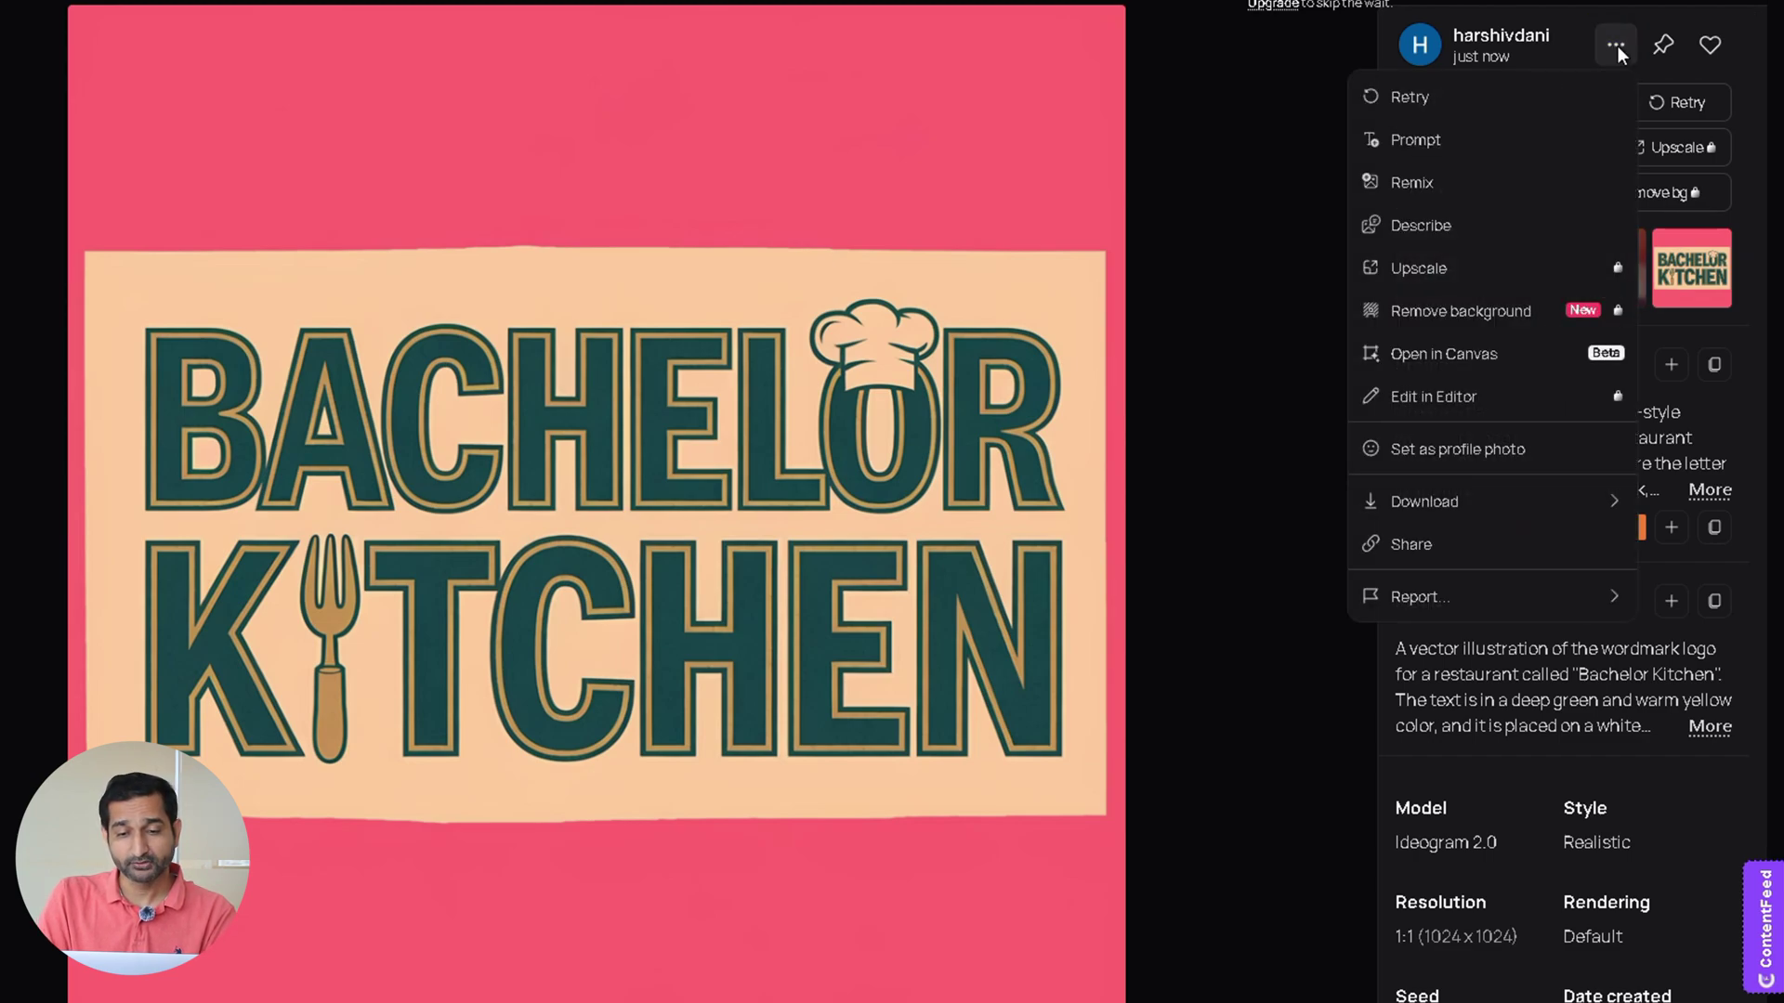